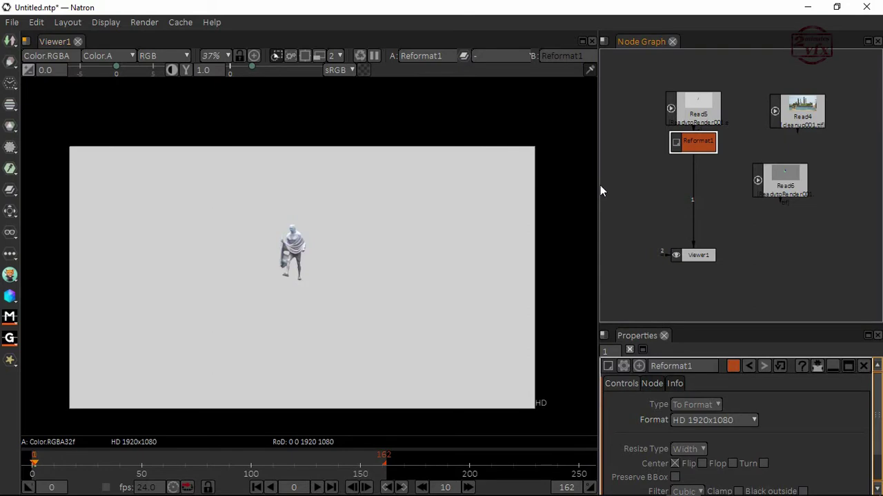
- Widen the node graph pane and move the Viewer1 node further down below Reformat1
{"action": "left_click_drag", "start_coordinate": [600, 185], "coordinate": [531, 184]}
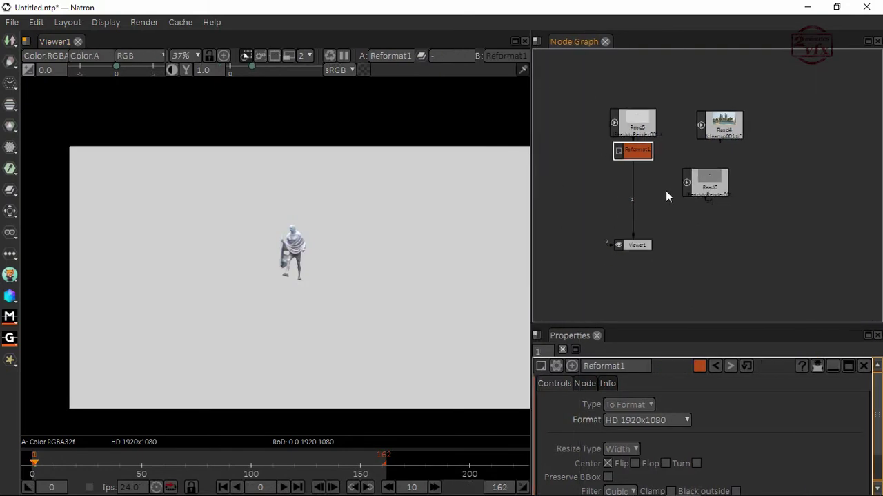
{"action": "scroll", "coordinate": [665, 191], "scroll_direction": "up", "scroll_amount": 1}
{"action": "middle_click_drag", "start_coordinate": [665, 191], "coordinate": [736, 168]}
{"action": "left_click_drag", "start_coordinate": [704, 240], "coordinate": [706, 278]}
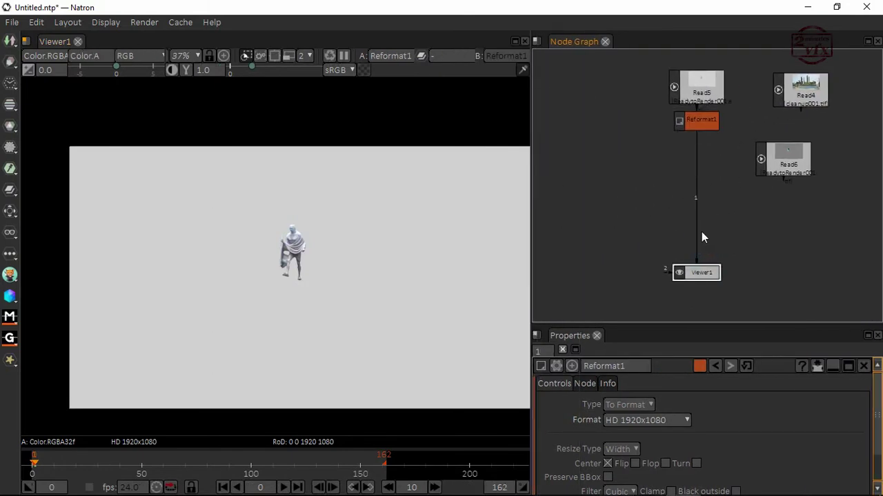
- Add a Dot node and wire it between Reformat1 and Viewer1, directly beneath Reformat1
{"action": "left_click", "coordinate": [11, 254]}
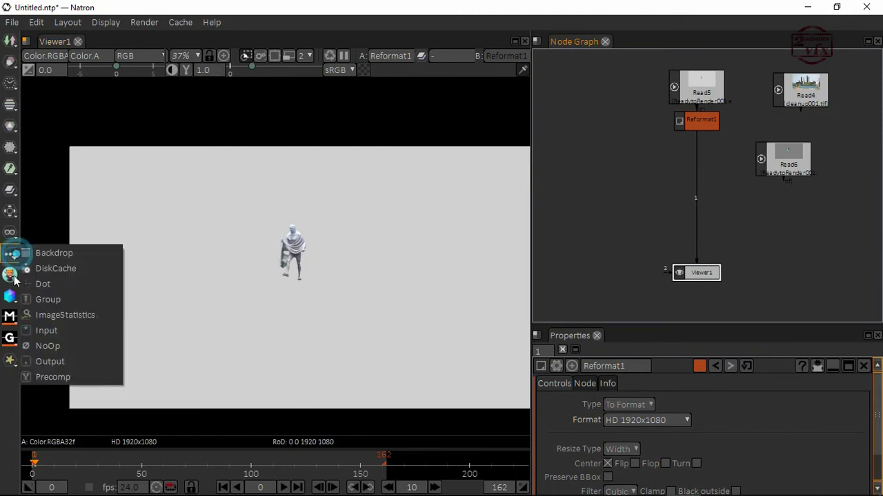
{"action": "left_click", "coordinate": [11, 254]}
{"action": "left_click", "coordinate": [11, 254]}
{"action": "left_click", "coordinate": [39, 280]}
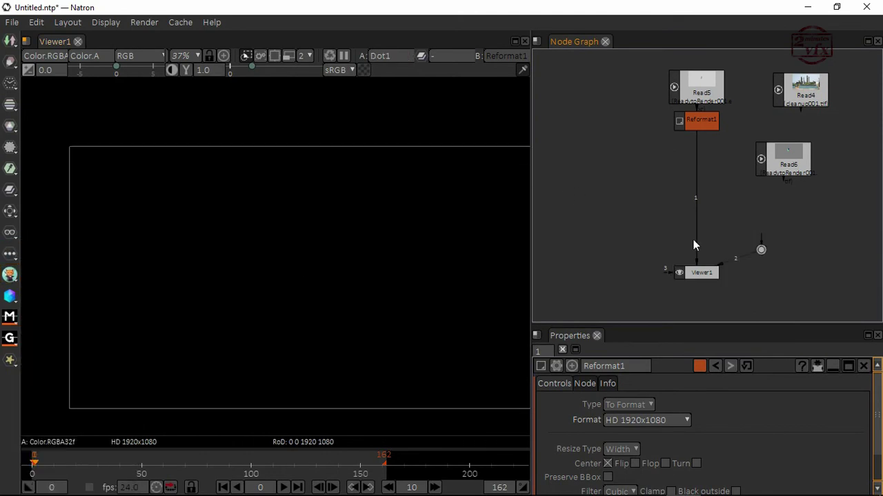
{"action": "left_click_drag", "start_coordinate": [725, 262], "coordinate": [702, 124]}
{"action": "key", "text": "1"}
{"action": "left_click_drag", "start_coordinate": [668, 207], "coordinate": [698, 181]}
{"action": "middle_click_drag", "start_coordinate": [708, 198], "coordinate": [708, 177]}
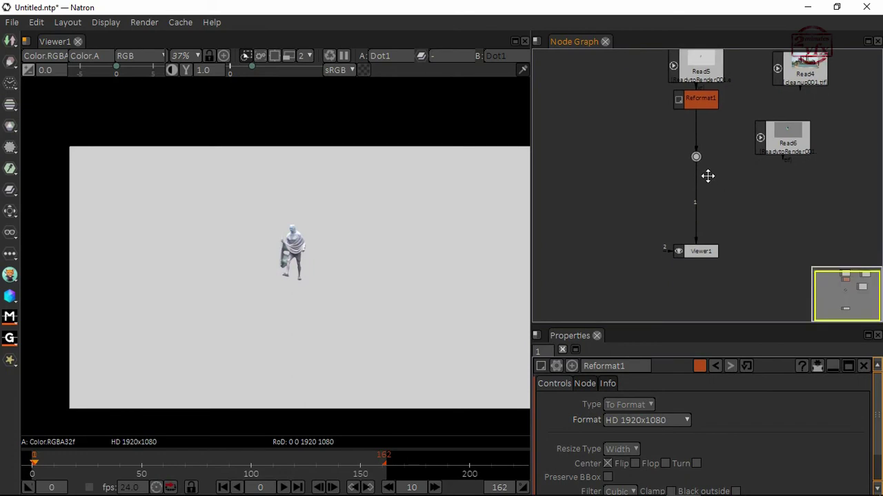
- Add a second Dot node and place it unconnected to the left of the first dot
{"action": "left_click", "coordinate": [602, 186]}
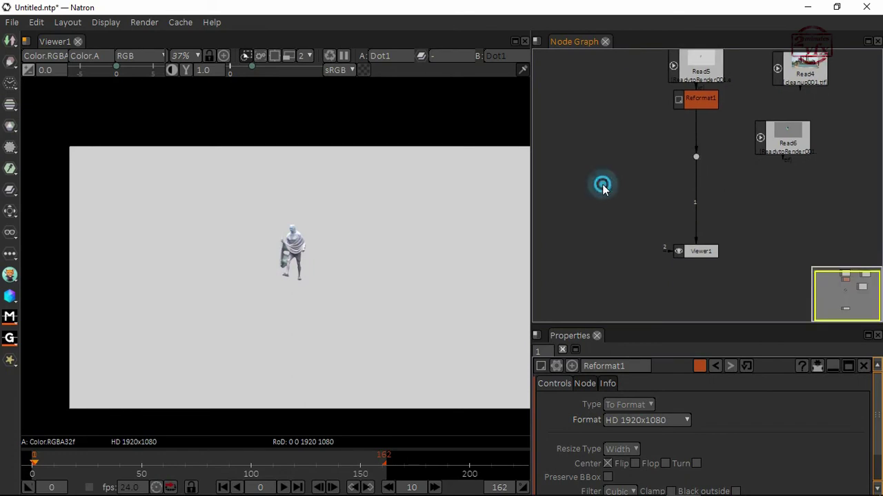
{"action": "left_click", "coordinate": [11, 255]}
{"action": "left_click", "coordinate": [53, 282]}
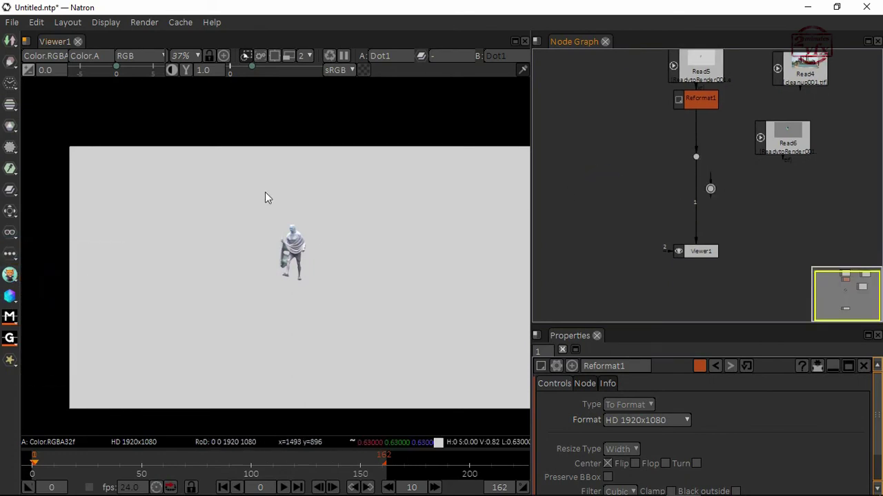
{"action": "left_click_drag", "start_coordinate": [713, 191], "coordinate": [622, 179]}
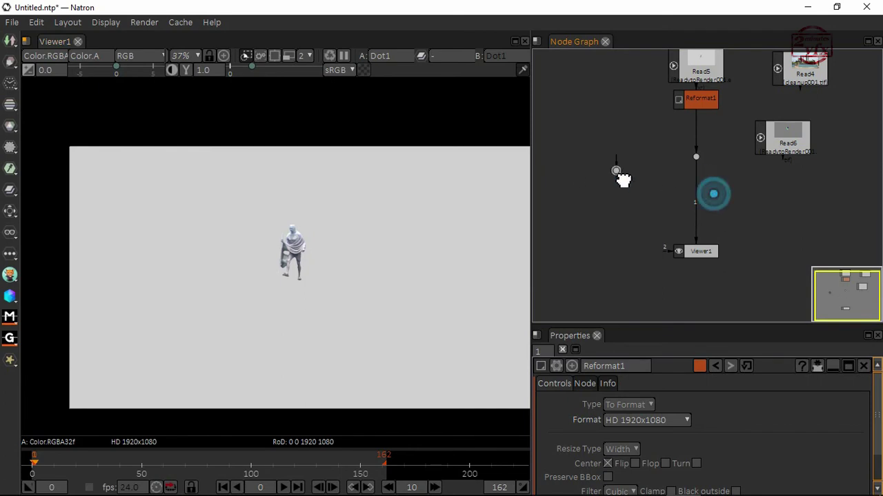
{"action": "left_click", "coordinate": [617, 172]}
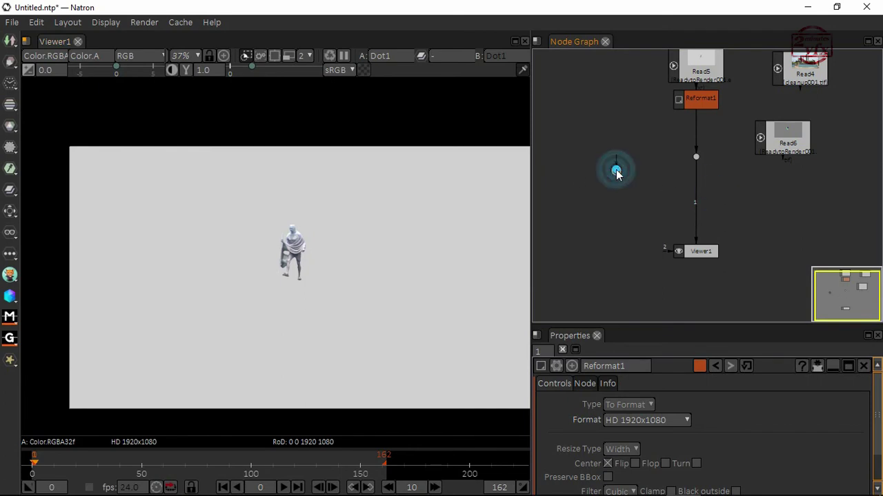
- Add four more loose Dot nodes in the empty area below and left of the first dot
{"action": "left_click", "coordinate": [586, 187]}
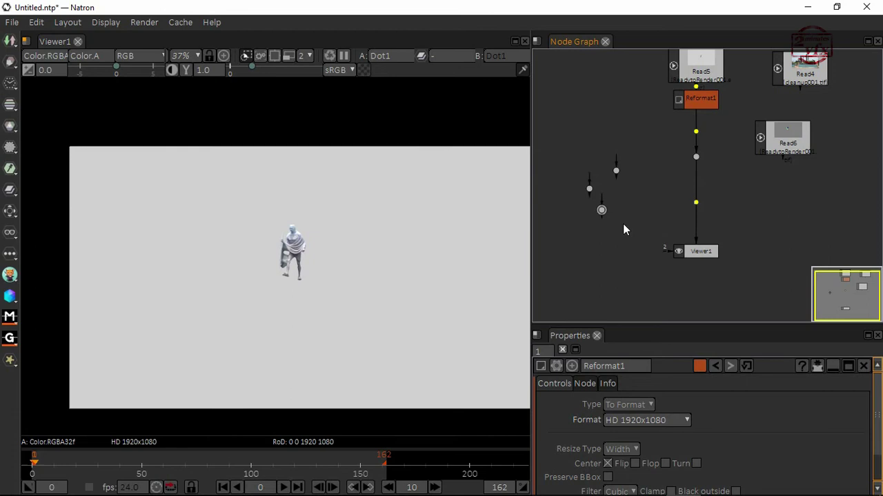
{"action": "key", "text": "ctrl+period"}
{"action": "key", "text": "ctrl+period"}
{"action": "left_click_drag", "start_coordinate": [635, 245], "coordinate": [628, 269]}
- Connect the second dot to the dot under Reformat1 and move it far left, level with that dot
{"action": "left_click_drag", "start_coordinate": [616, 159], "coordinate": [687, 143]}
{"action": "left_click_drag", "start_coordinate": [590, 179], "coordinate": [565, 166]}
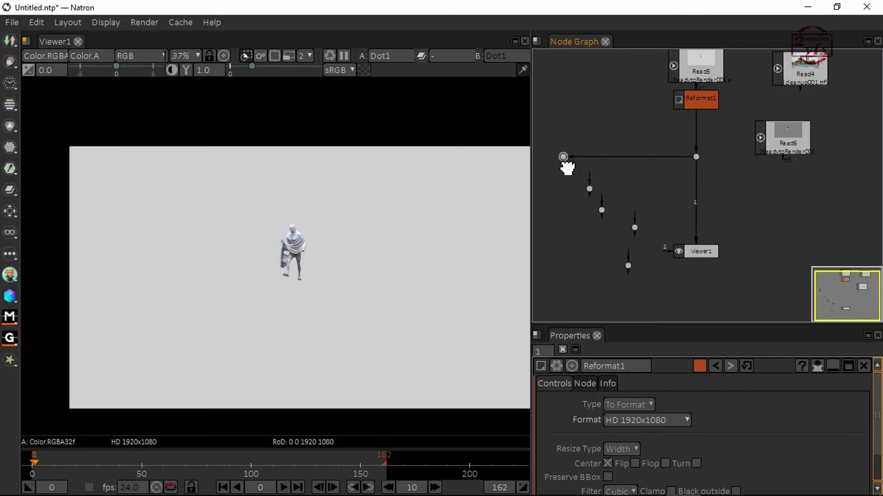
{"action": "middle_click_drag", "start_coordinate": [602, 137], "coordinate": [643, 125]}
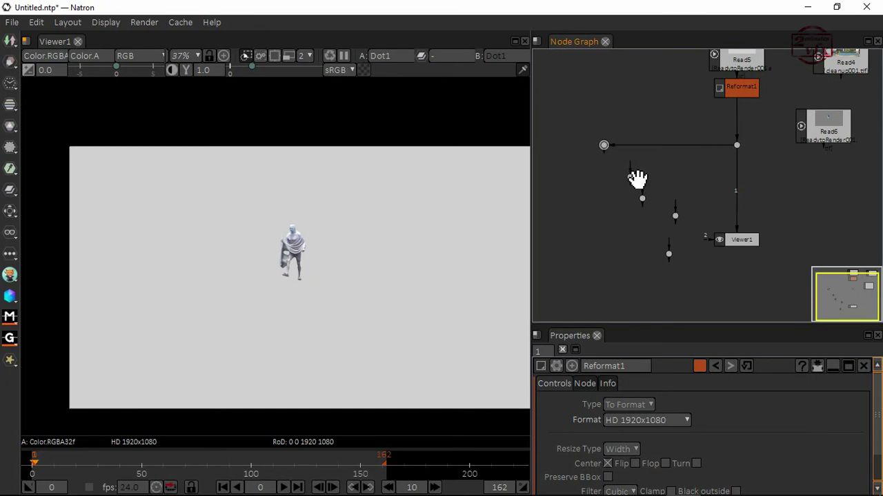
- Insert two of the loose dots into the horizontal connection left of the central dot
{"action": "left_click_drag", "start_coordinate": [631, 175], "coordinate": [677, 153]}
{"action": "left_click", "coordinate": [664, 145]}
{"action": "left_click_drag", "start_coordinate": [645, 199], "coordinate": [560, 155]}
{"action": "mouse_move", "coordinate": [679, 164]}
{"action": "middle_mouse_down"}
{"action": "mouse_move", "coordinate": [663, 162]}
{"action": "mouse_move", "coordinate": [670, 177]}
{"action": "middle_mouse_up"}
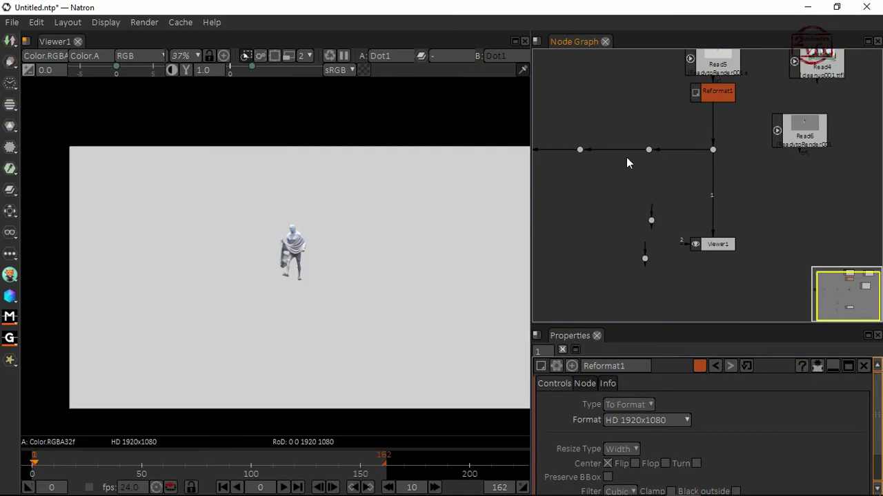
- Chain the two remaining dots from the central dot, placing the first of them just to its right
{"action": "left_click_drag", "start_coordinate": [659, 220], "coordinate": [714, 160]}
{"action": "left_click_drag", "start_coordinate": [651, 259], "coordinate": [746, 151]}
{"action": "scroll", "coordinate": [764, 170], "scroll_direction": "down", "scroll_amount": 2}
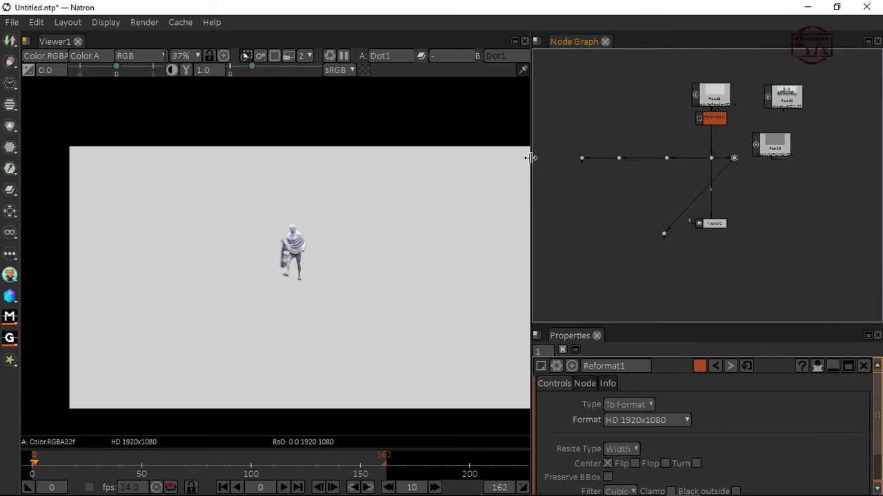
- Widen the node graph pane further and fit the image in the viewer
{"action": "left_click_drag", "start_coordinate": [531, 159], "coordinate": [405, 179]}
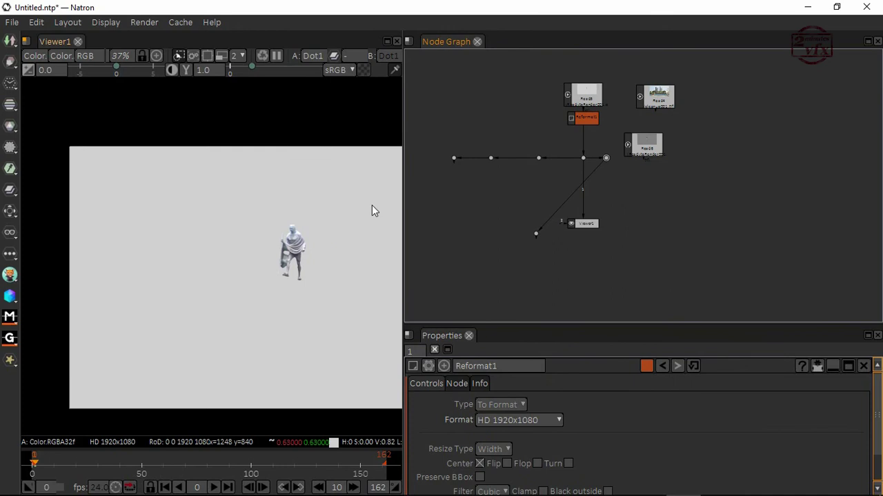
{"action": "key", "text": "f"}
{"action": "scroll", "coordinate": [656, 182], "scroll_direction": "up", "scroll_amount": 3}
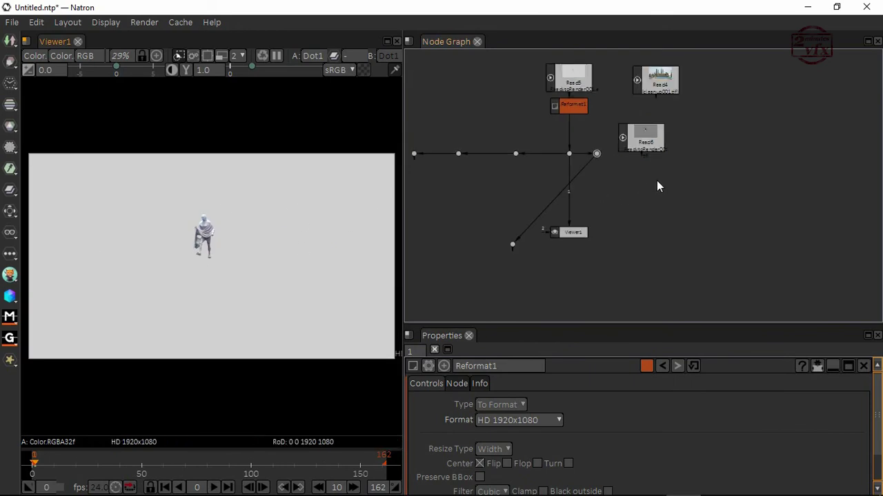
- Move Read6 beside Read4 and spread the two right-hand dots out along the horizontal row
{"action": "left_click_drag", "start_coordinate": [717, 171], "coordinate": [773, 115]}
{"action": "middle_click_drag", "start_coordinate": [616, 245], "coordinate": [620, 227]}
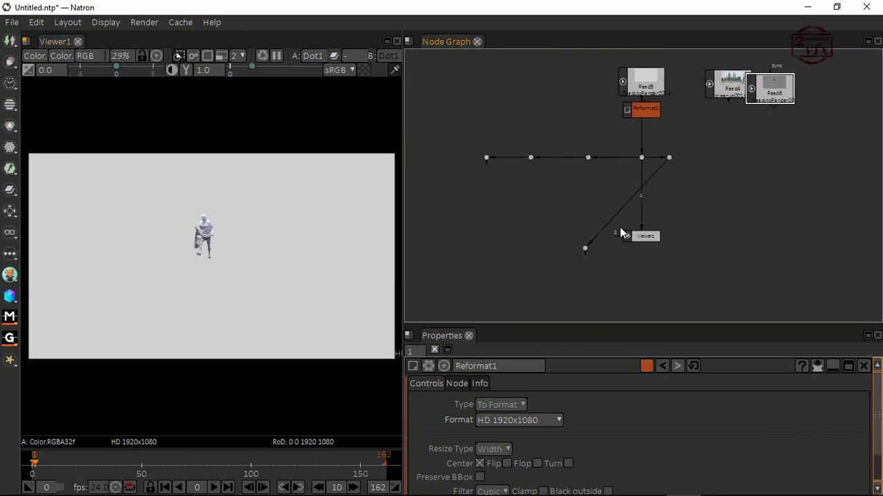
{"action": "left_click_drag", "start_coordinate": [586, 250], "coordinate": [793, 160]}
{"action": "scroll", "coordinate": [732, 168], "scroll_direction": "up", "scroll_amount": 1}
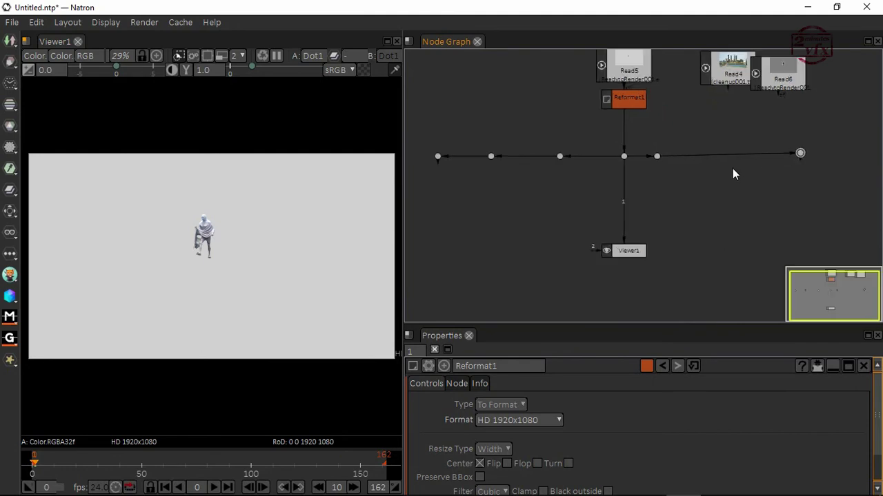
{"action": "left_click_drag", "start_coordinate": [686, 160], "coordinate": [738, 168]}
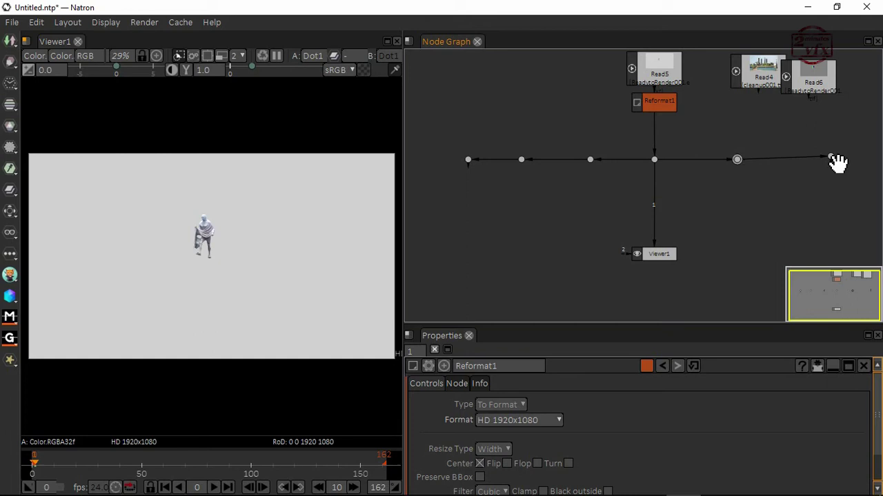
{"action": "left_click", "coordinate": [830, 158]}
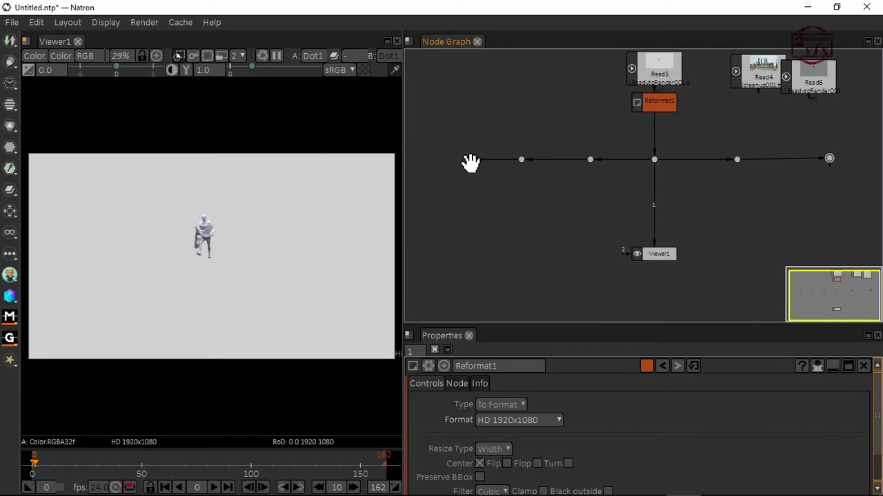
- Space out the three left-hand dots along the row and move Viewer1 further down
{"action": "left_click_drag", "start_coordinate": [470, 160], "coordinate": [428, 161]}
{"action": "left_click_drag", "start_coordinate": [525, 162], "coordinate": [509, 164]}
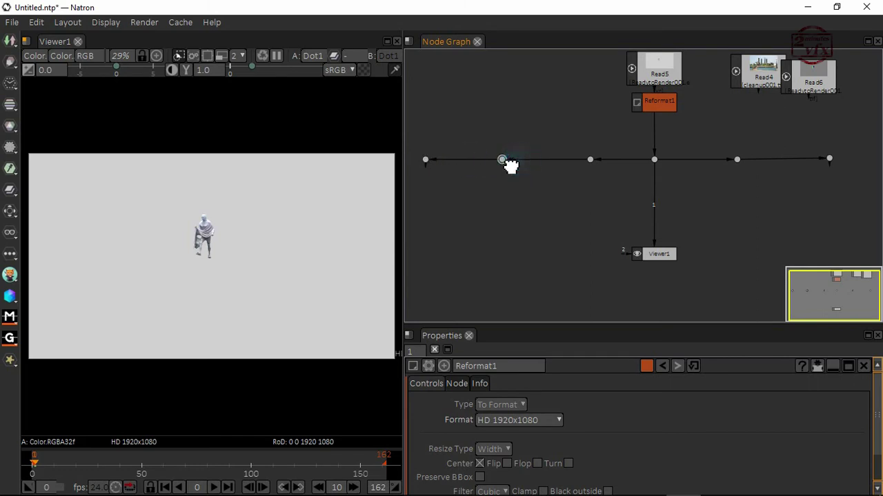
{"action": "left_click_drag", "start_coordinate": [595, 162], "coordinate": [585, 163]}
{"action": "middle_click_drag", "start_coordinate": [728, 178], "coordinate": [726, 168]}
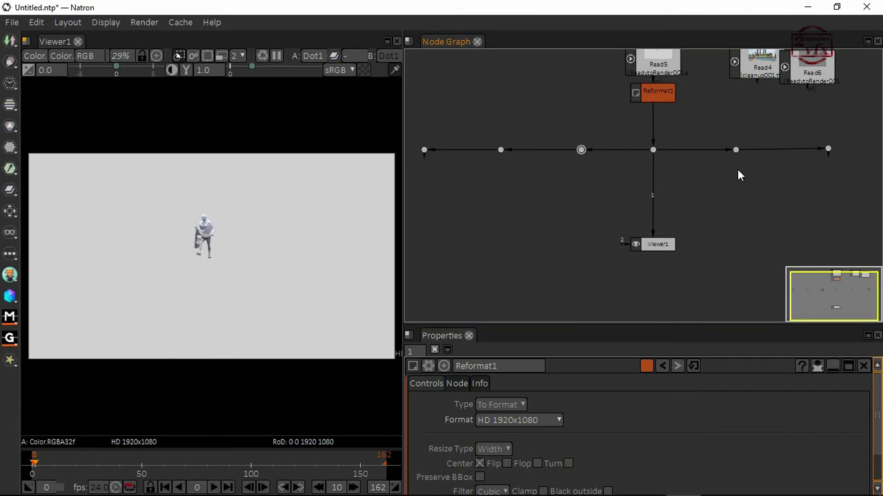
{"action": "middle_click_drag", "start_coordinate": [664, 234], "coordinate": [664, 222]}
{"action": "left_click_drag", "start_coordinate": [659, 234], "coordinate": [657, 253]}
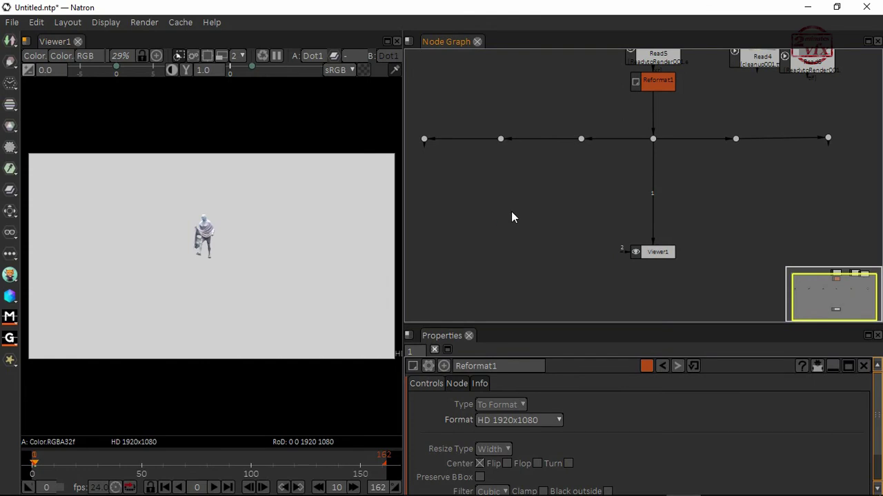
- Add a Shuffle node and place it below the left-hand dots
{"action": "key", "text": "Tab"}
{"action": "type", "text": "shu"}
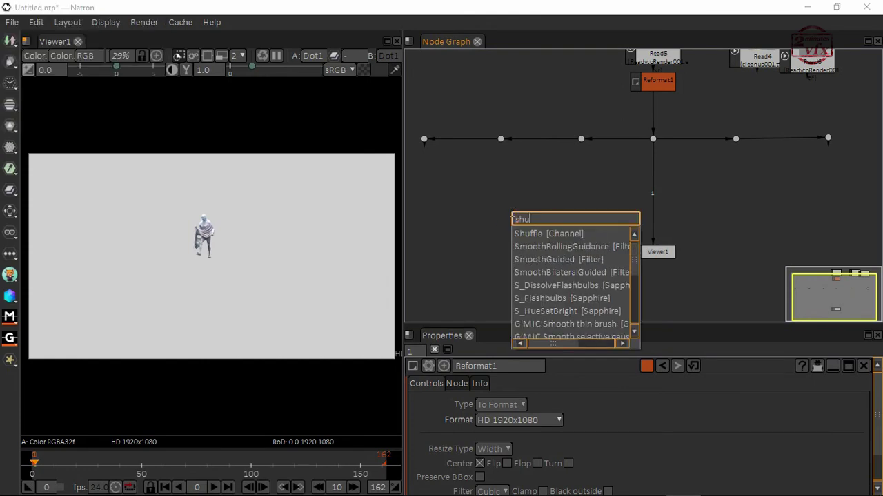
{"action": "left_click", "coordinate": [527, 234]}
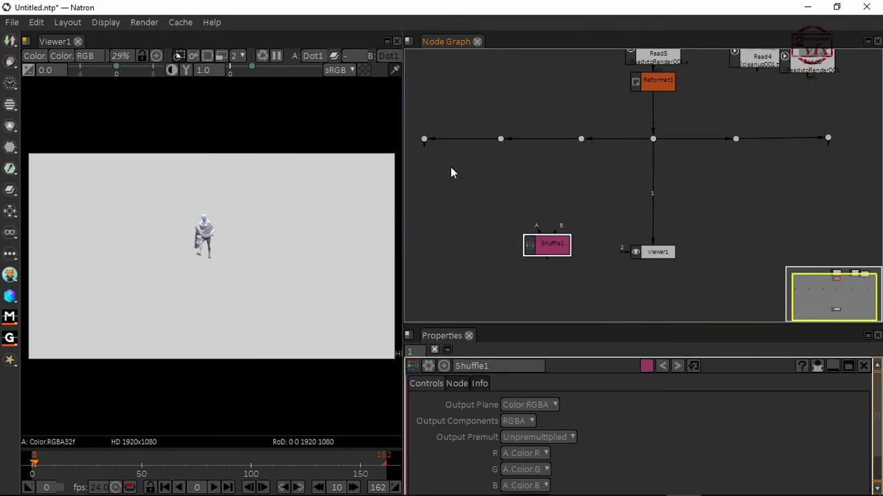
{"action": "left_click_drag", "start_coordinate": [535, 250], "coordinate": [469, 244]}
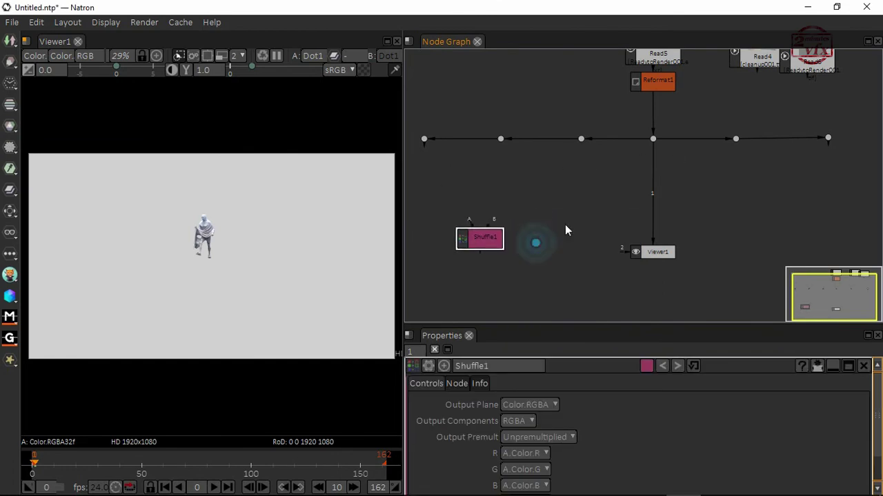
- Add five more unconnected Shuffle nodes below the row of dots
{"action": "left_click", "coordinate": [576, 216]}
{"action": "key", "text": "Tab"}
{"action": "key", "text": "Return"}
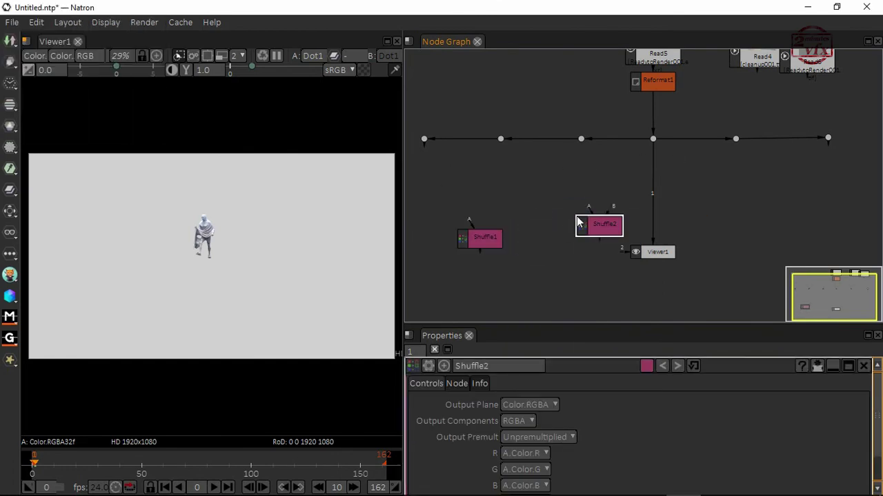
{"action": "key", "text": "Tab"}
{"action": "key", "text": "Return"}
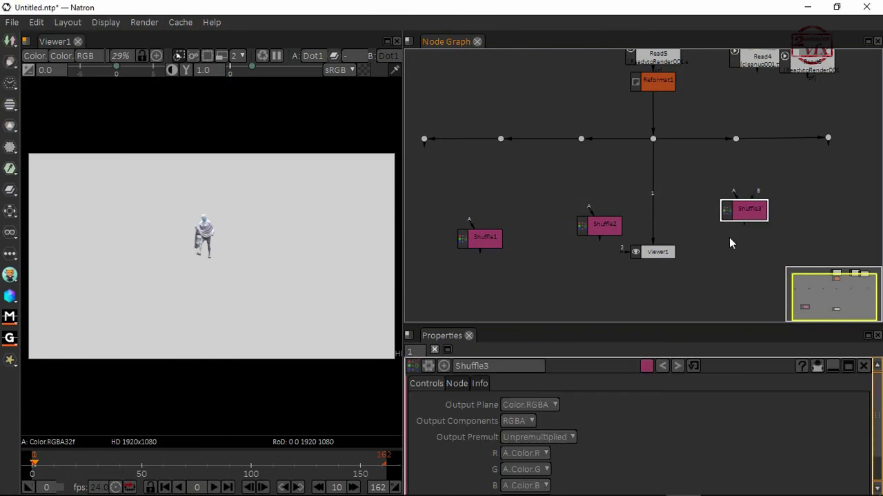
{"action": "left_click", "coordinate": [729, 240]}
{"action": "key", "text": "Tab"}
{"action": "key", "text": "Return"}
{"action": "scroll", "coordinate": [724, 238], "scroll_direction": "up", "scroll_amount": 1}
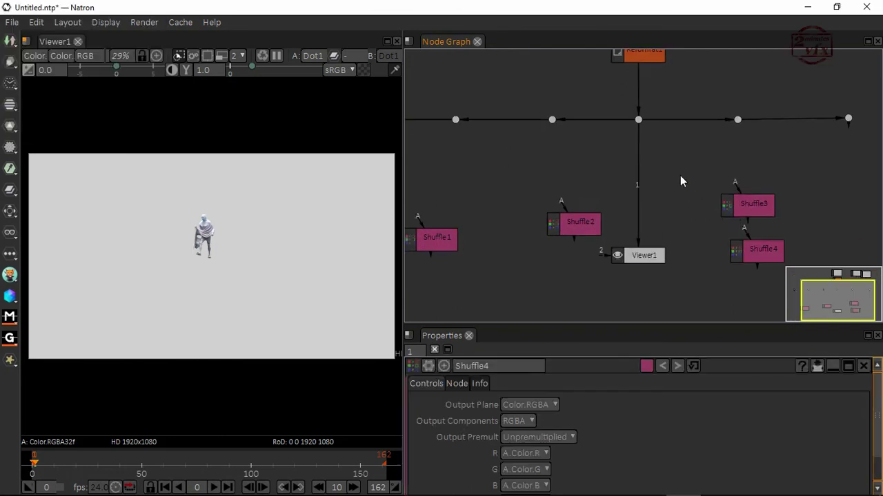
{"action": "key", "text": "Tab"}
{"action": "key", "text": "Return"}
{"action": "left_click", "coordinate": [508, 173]}
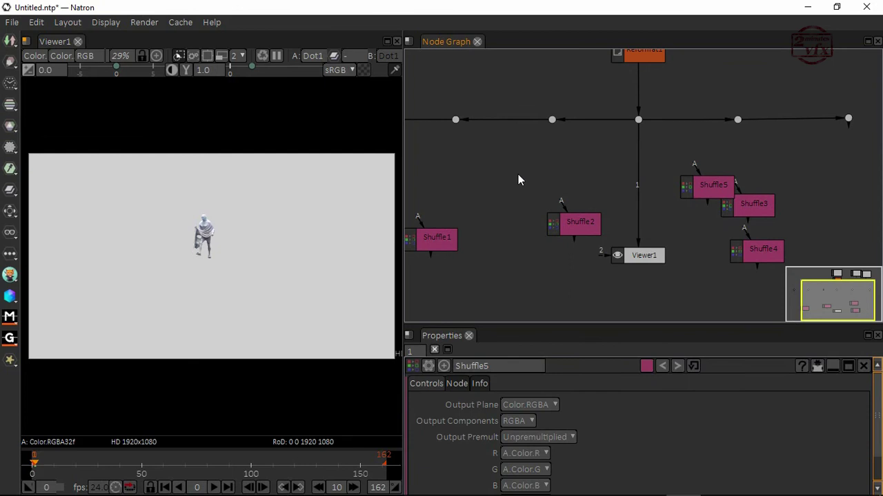
{"action": "key", "text": "Tab"}
{"action": "key", "text": "Return"}
- Connect Shuffle1's A input to the leftmost dot and align the node directly beneath it
{"action": "middle_click_drag", "start_coordinate": [493, 226], "coordinate": [561, 220]}
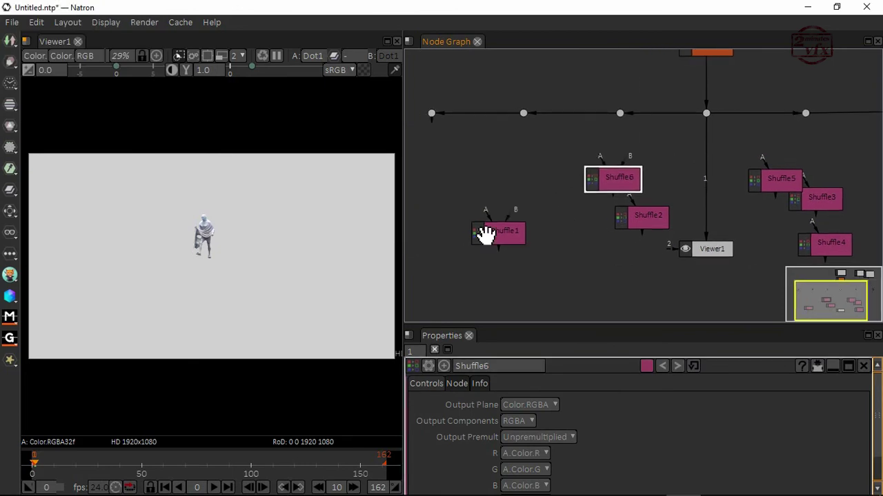
{"action": "left_click_drag", "start_coordinate": [504, 236], "coordinate": [462, 231]}
{"action": "middle_click_drag", "start_coordinate": [494, 194], "coordinate": [564, 203]}
{"action": "left_click_drag", "start_coordinate": [514, 214], "coordinate": [502, 122]}
{"action": "mouse_move", "coordinate": [529, 233]}
{"action": "left_mouse_down"}
{"action": "mouse_move", "coordinate": [518, 237]}
{"action": "mouse_move", "coordinate": [522, 220]}
{"action": "left_mouse_up"}
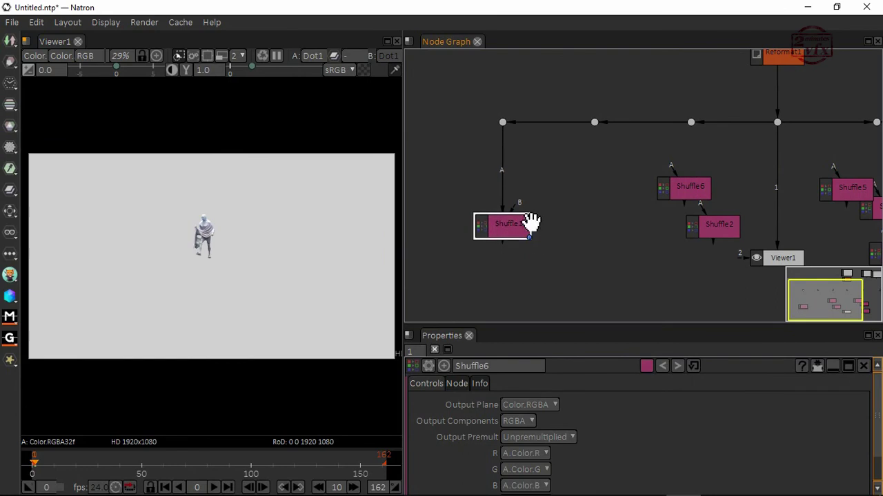
- Connect the A inputs of Shuffle6 and Shuffle2 to the second and third dots and align each node beneath its dot
{"action": "left_click_drag", "start_coordinate": [663, 167], "coordinate": [597, 127]}
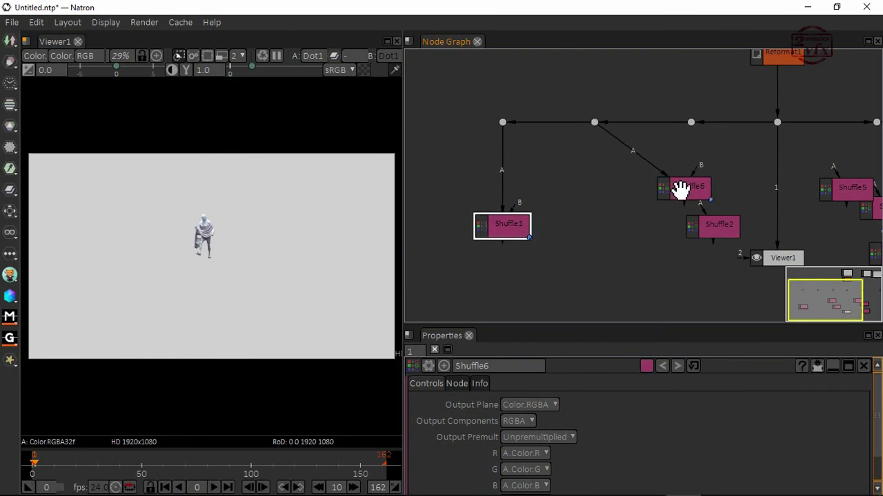
{"action": "left_click_drag", "start_coordinate": [680, 189], "coordinate": [591, 233]}
{"action": "left_click_drag", "start_coordinate": [700, 205], "coordinate": [691, 124]}
{"action": "left_click_drag", "start_coordinate": [714, 229], "coordinate": [702, 236]}
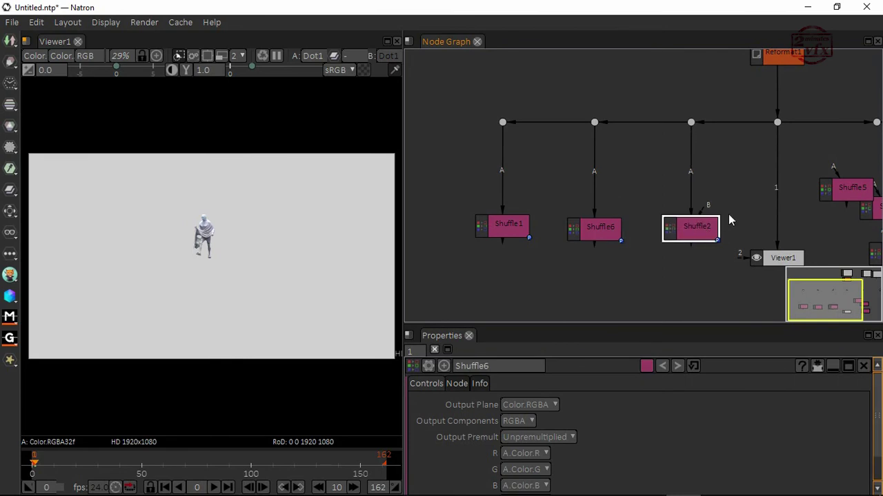
- Connect Shuffle5's A input to the central dot and place the node beneath it, above Viewer1
{"action": "middle_click_drag", "start_coordinate": [729, 220], "coordinate": [650, 218]}
{"action": "left_click_drag", "start_coordinate": [740, 160], "coordinate": [702, 124]}
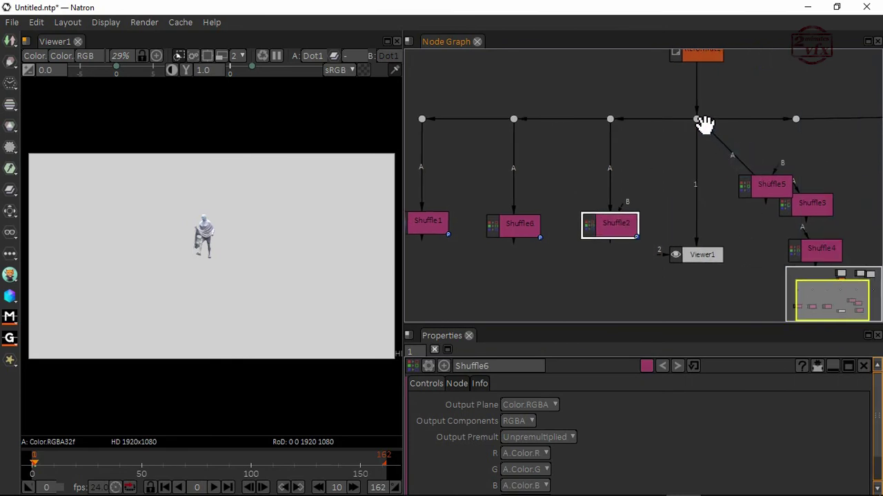
{"action": "left_click_drag", "start_coordinate": [753, 196], "coordinate": [693, 226]}
- Connect the A inputs of Shuffle3 and Shuffle4 to the two right-hand dots and place each node beneath its dot
{"action": "left_click_drag", "start_coordinate": [808, 195], "coordinate": [795, 121]}
{"action": "middle_click_drag", "start_coordinate": [821, 166], "coordinate": [691, 180]}
{"action": "left_click_drag", "start_coordinate": [688, 264], "coordinate": [777, 134]}
{"action": "left_click_drag", "start_coordinate": [786, 233], "coordinate": [778, 238]}
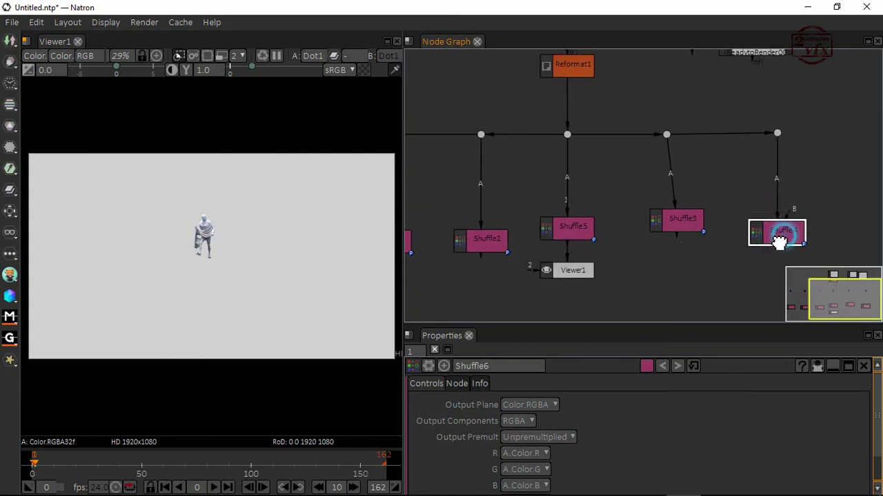
- Disconnect Viewer1's input and move the viewer node lower beneath Shuffle5
{"action": "middle_click_drag", "start_coordinate": [700, 277], "coordinate": [753, 217]}
{"action": "left_click_drag", "start_coordinate": [625, 218], "coordinate": [625, 262]}
{"action": "middle_click_drag", "start_coordinate": [638, 207], "coordinate": [701, 207]}
{"action": "scroll", "coordinate": [692, 195], "scroll_direction": "down", "scroll_amount": 2}
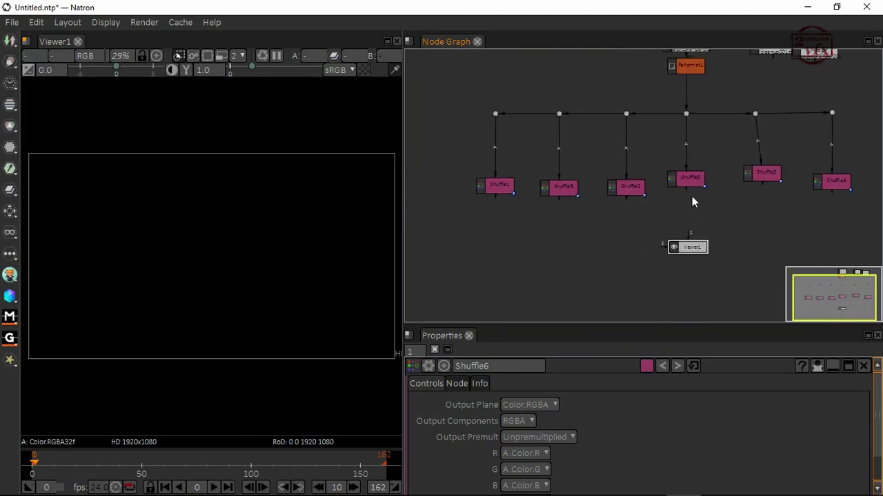
- Move all six Shuffle nodes down into one level row, each straight beneath its own dot
{"action": "left_click_drag", "start_coordinate": [735, 181], "coordinate": [735, 207]}
{"action": "left_click_drag", "start_coordinate": [805, 185], "coordinate": [805, 210]}
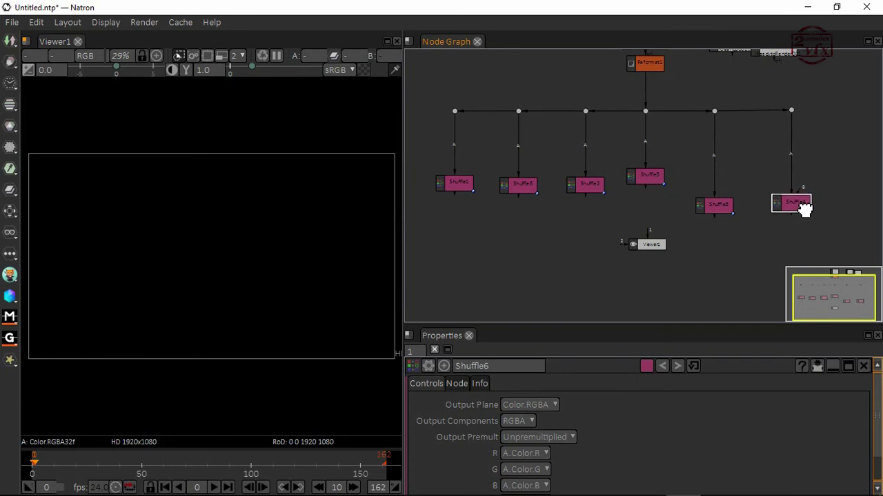
{"action": "left_click_drag", "start_coordinate": [652, 181], "coordinate": [653, 212]}
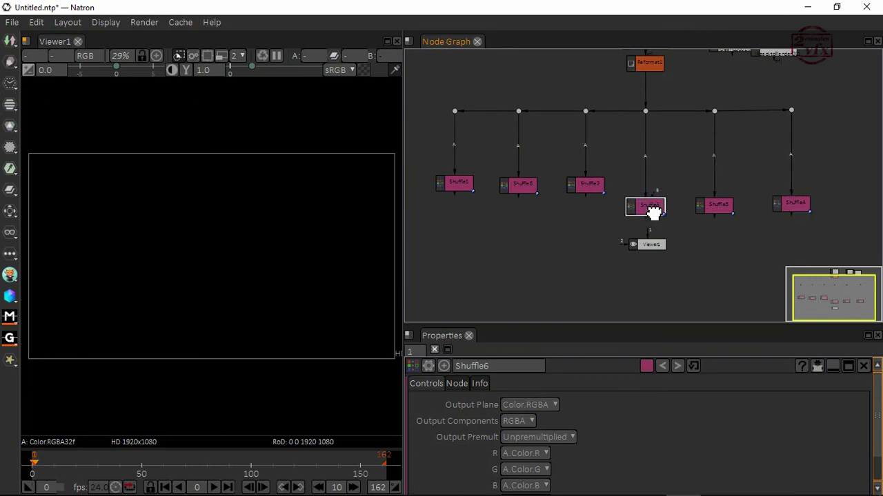
{"action": "left_click_drag", "start_coordinate": [591, 191], "coordinate": [591, 211]}
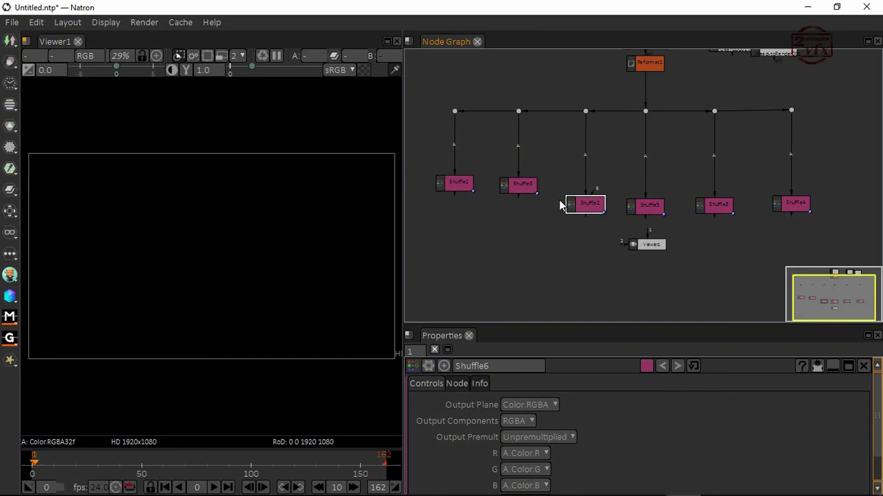
{"action": "left_click_drag", "start_coordinate": [519, 192], "coordinate": [519, 211]}
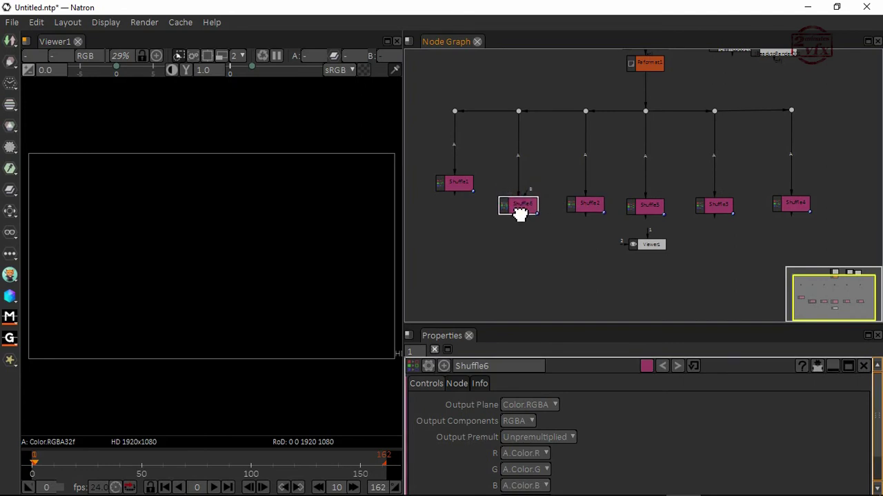
{"action": "left_click_drag", "start_coordinate": [461, 193], "coordinate": [459, 216]}
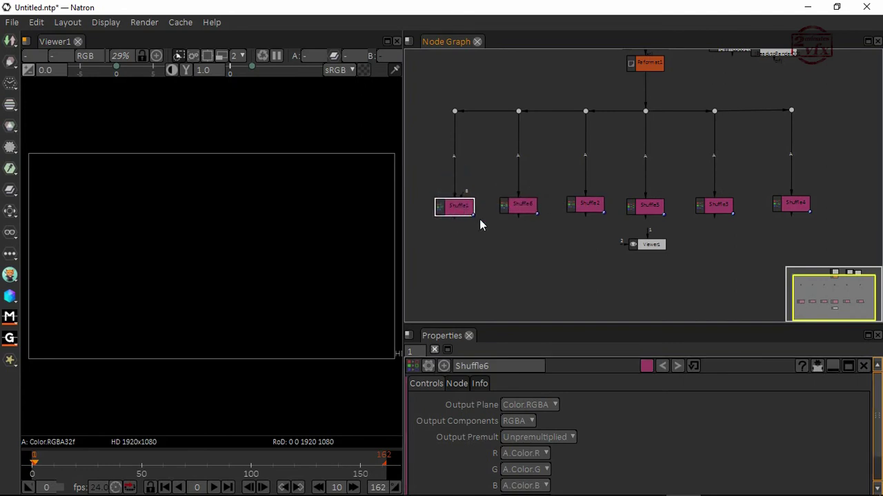
- Connect Viewer1 to Shuffle1 and move the viewer node below Shuffle1
{"action": "middle_click_drag", "start_coordinate": [527, 228], "coordinate": [557, 189]}
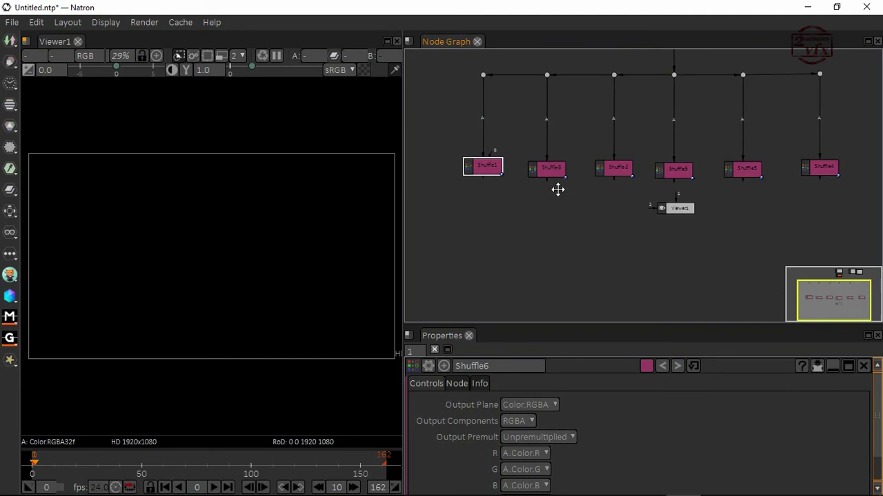
{"action": "left_click", "coordinate": [494, 173]}
{"action": "key", "text": "1"}
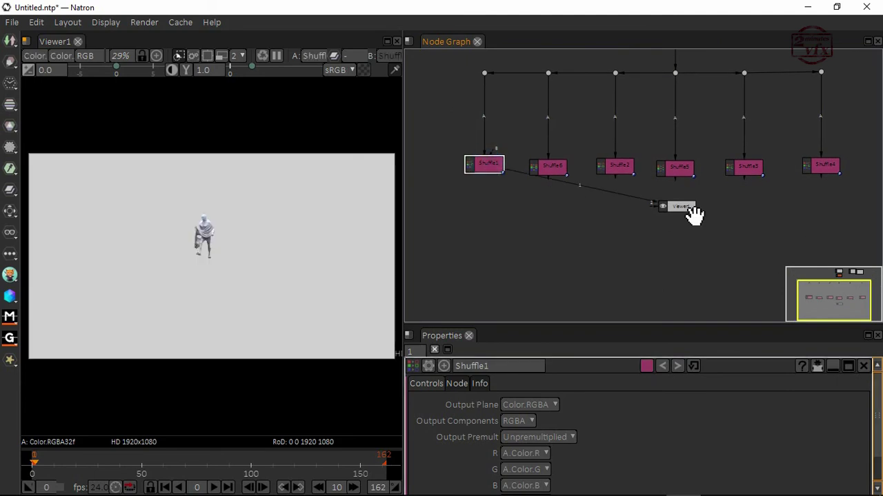
{"action": "left_click_drag", "start_coordinate": [690, 211], "coordinate": [501, 260]}
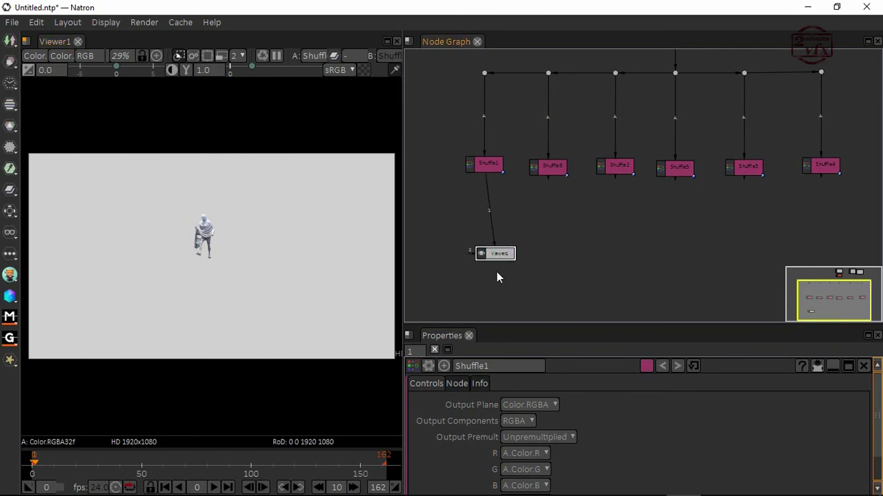
- Set Shuffle1's R source to A.AMB:ambient.Camera1.R and align Viewer1 straight beneath the node
{"action": "left_click_drag", "start_coordinate": [605, 322], "coordinate": [607, 280]}
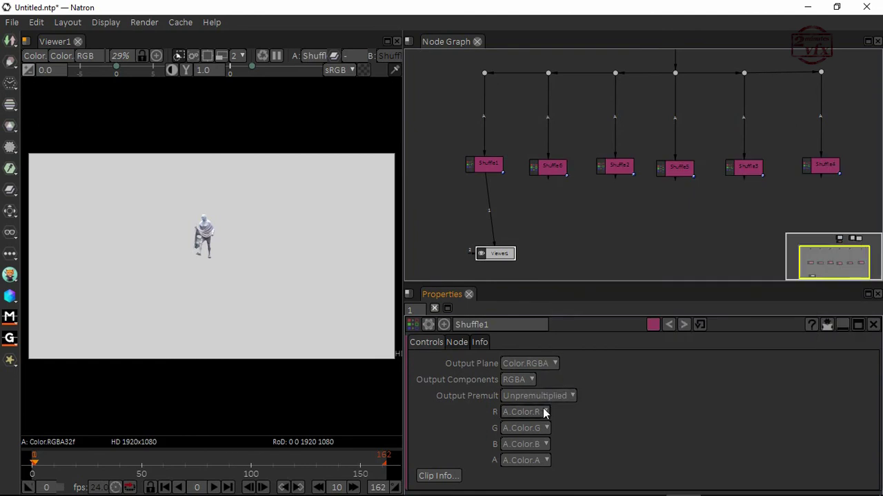
{"action": "left_click", "coordinate": [545, 411]}
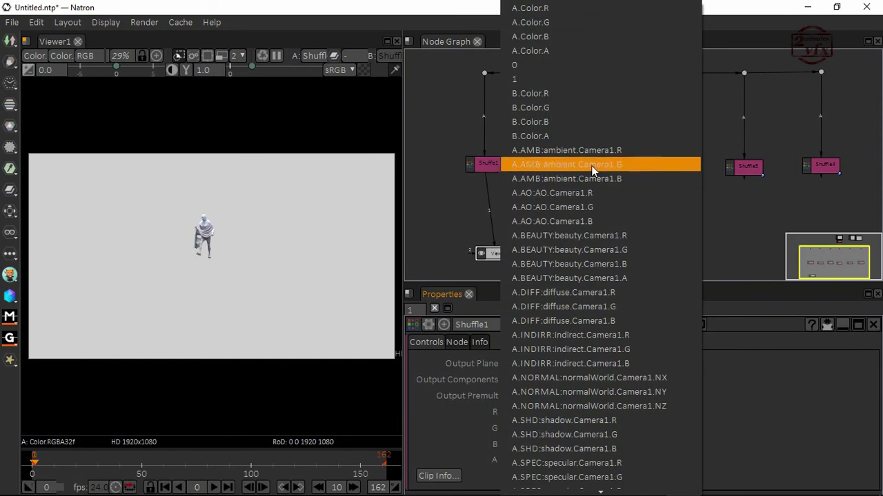
{"action": "left_click", "coordinate": [605, 150]}
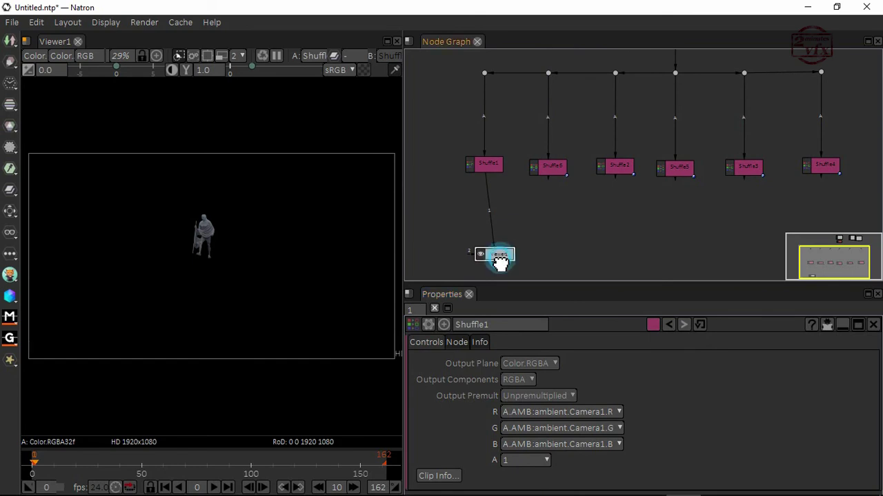
{"action": "left_click_drag", "start_coordinate": [503, 258], "coordinate": [492, 259]}
{"action": "scroll", "coordinate": [205, 251], "scroll_direction": "up", "scroll_amount": 4}
{"action": "scroll", "coordinate": [207, 231], "scroll_direction": "down", "scroll_amount": 5}
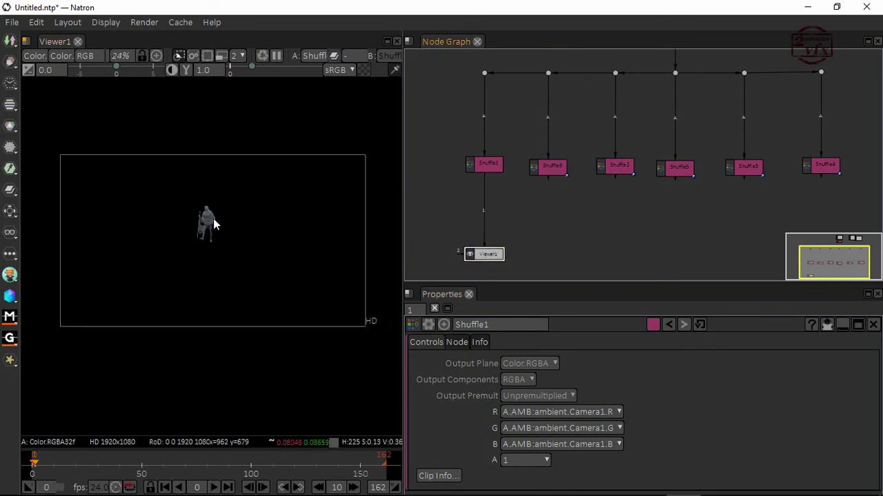
- Show Shuffle6 in Viewer1 and set its R source to A.DIFF:diffuse.Camera1.R
{"action": "left_click", "coordinate": [555, 169]}
{"action": "key", "text": "1"}
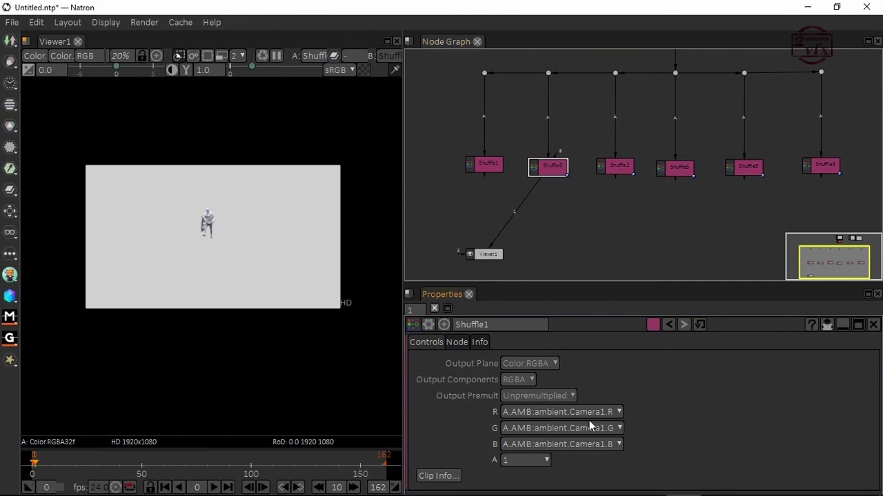
{"action": "double_click", "coordinate": [544, 173]}
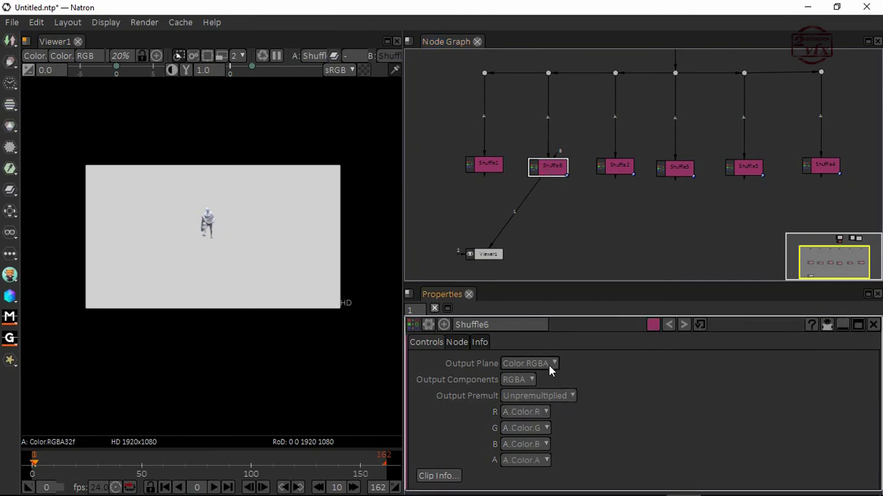
{"action": "left_click", "coordinate": [547, 413]}
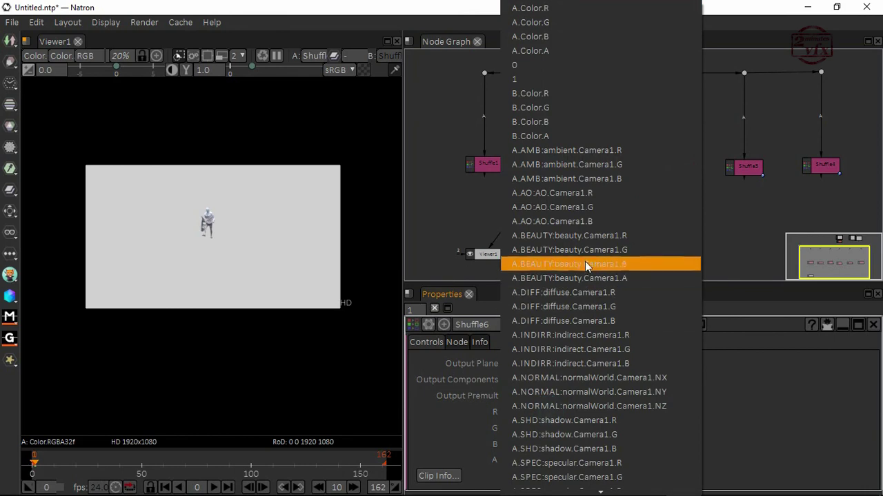
{"action": "left_click", "coordinate": [602, 293]}
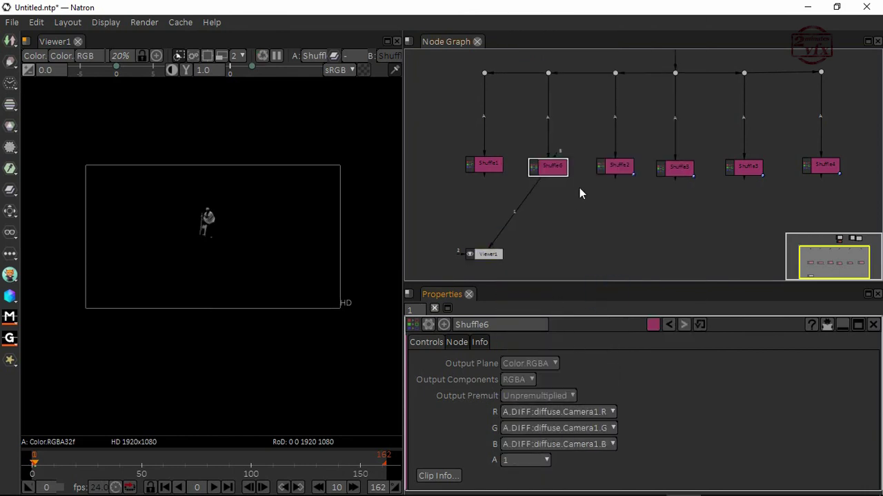
- Rename Shuffle6 as "Diffuse Pass"
{"action": "double_click", "coordinate": [508, 318]}
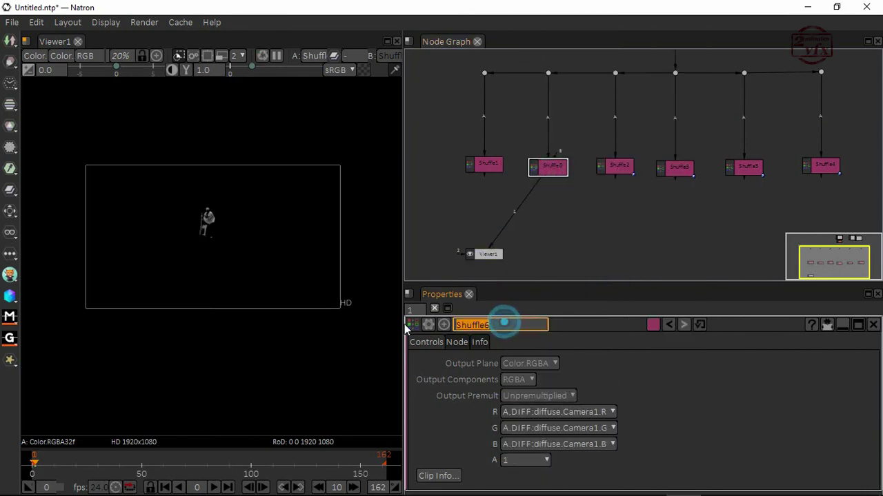
{"action": "type", "text": "Diffu"}
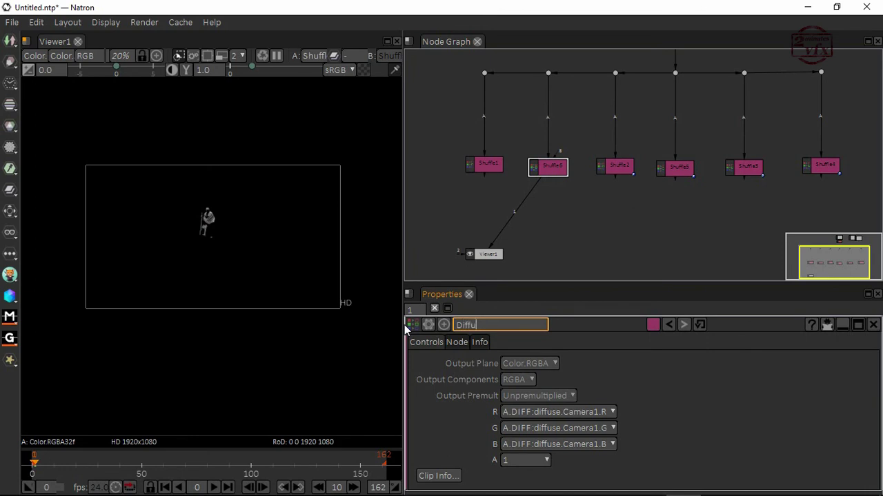
{"action": "type", "text": "se Pass"}
- Rename Shuffle1 as "Ambient Pass"
{"action": "left_click", "coordinate": [490, 171]}
{"action": "double_click", "coordinate": [492, 324]}
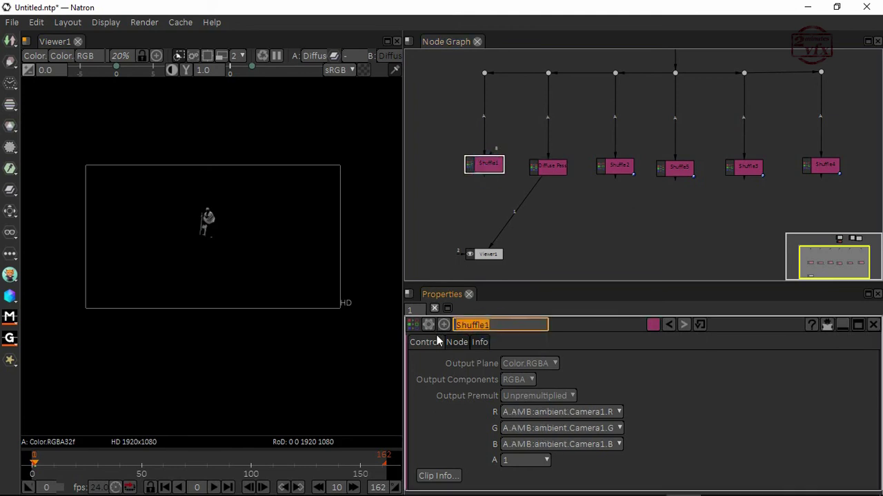
{"action": "type", "text": "Ambient Pass"}
{"action": "key", "text": "Return"}
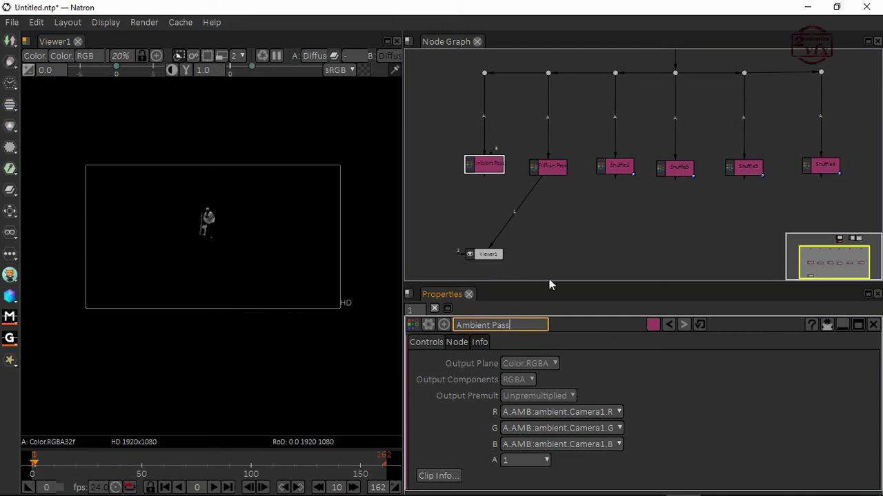
- Show Shuffle2 in Viewer1 and set its R source to A.INDIRR:indirect.Camera1.R
{"action": "left_click", "coordinate": [617, 167]}
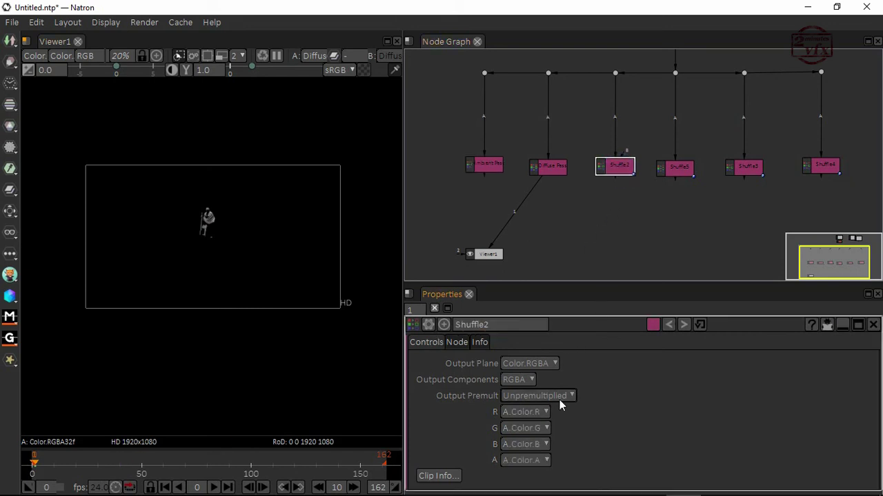
{"action": "key", "text": "1"}
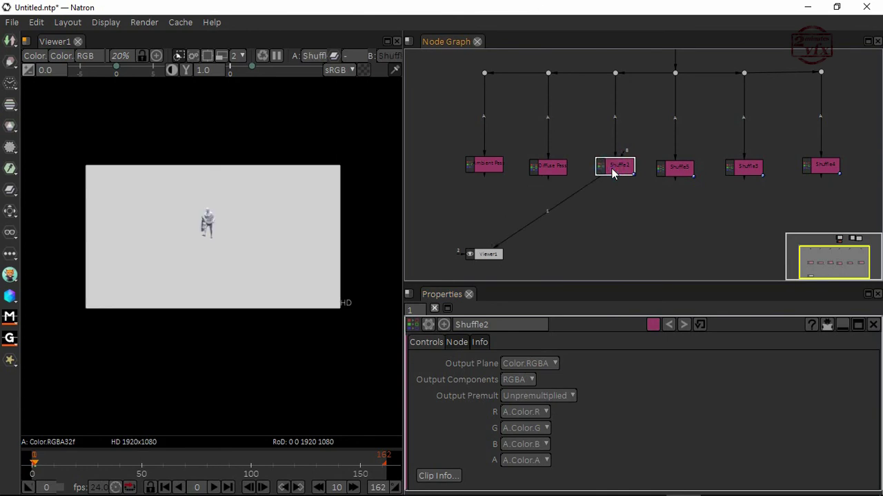
{"action": "left_click", "coordinate": [546, 410]}
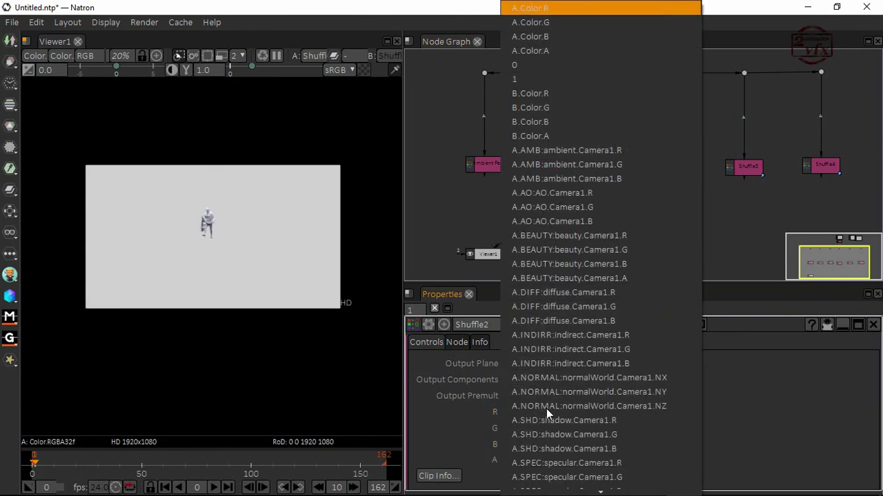
{"action": "left_click", "coordinate": [635, 337]}
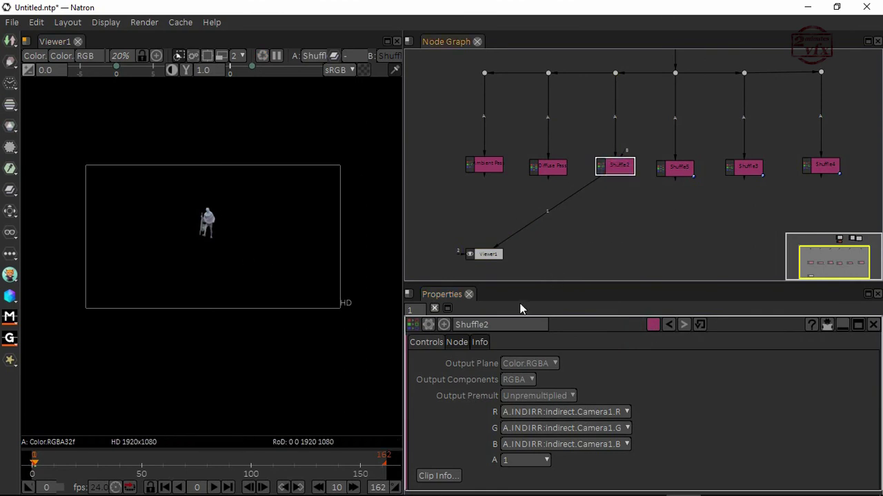
- Rename Shuffle2 as "Indirect Pass"
{"action": "double_click", "coordinate": [491, 324]}
{"action": "key", "text": "BackSpace"}
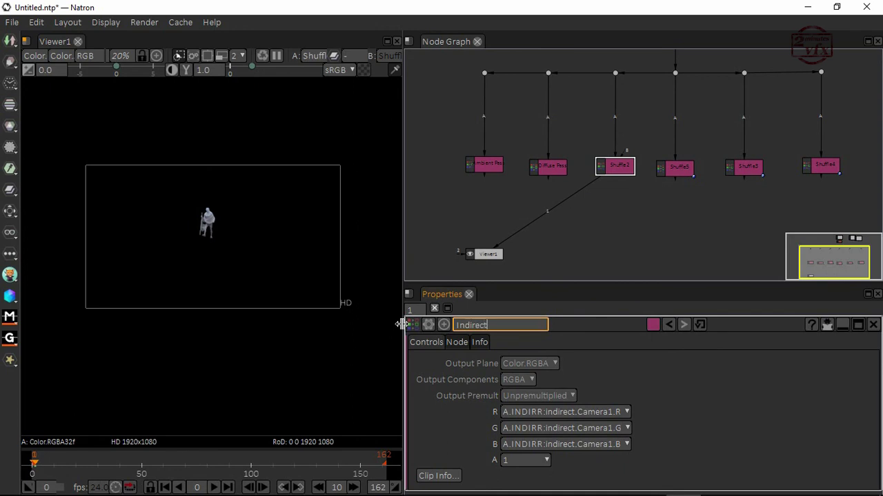
{"action": "type", "text": "Indirect Pass"}
{"action": "key", "text": "Return"}
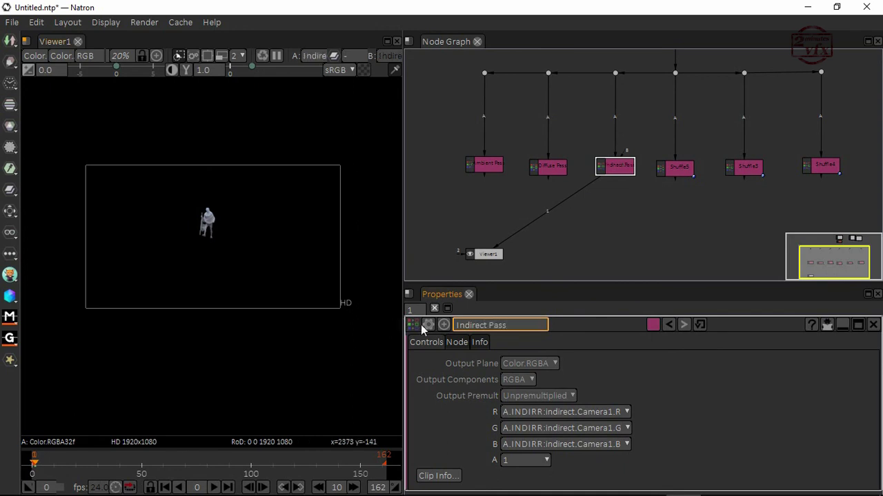
- Show Shuffle5 in Viewer1 and set its R source to A.AO:AO.Camera1.R
{"action": "left_click", "coordinate": [679, 169]}
{"action": "key", "text": "1"}
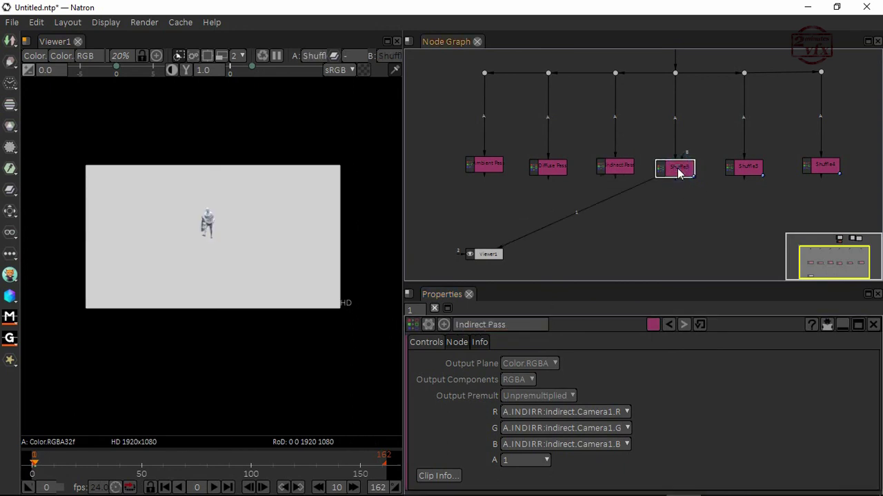
{"action": "double_click", "coordinate": [680, 169]}
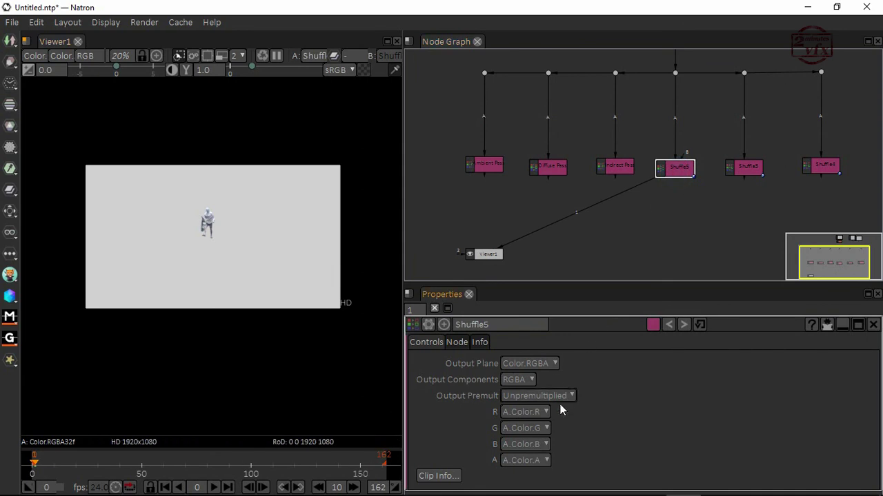
{"action": "left_click", "coordinate": [542, 414]}
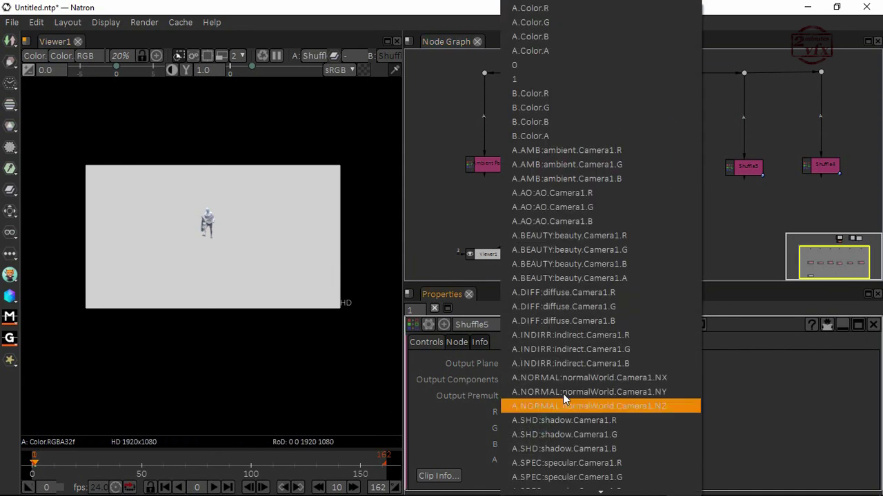
{"action": "left_click", "coordinate": [589, 196]}
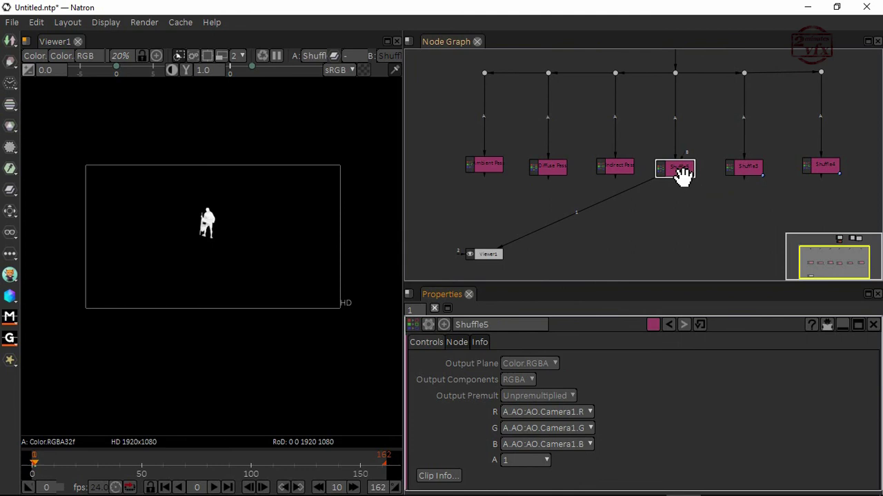
- Rename Shuffle5 as "AO PAss"
{"action": "double_click", "coordinate": [502, 325]}
{"action": "type", "text": "A"}
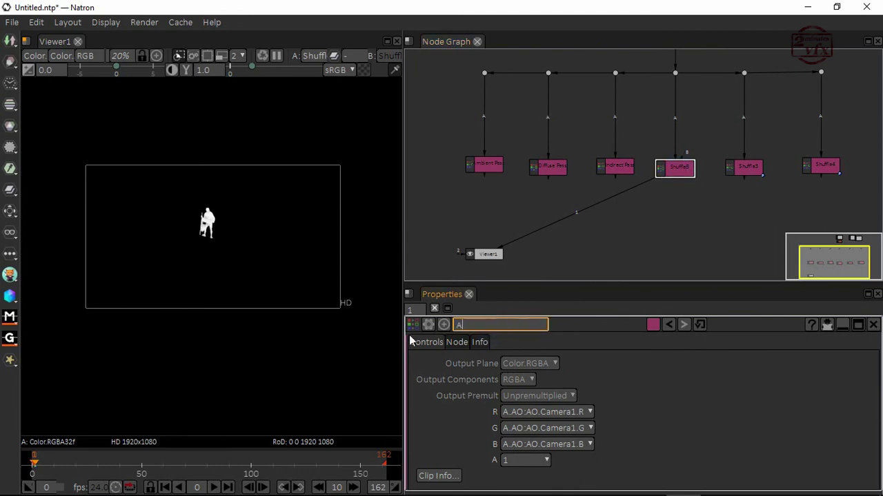
{"action": "type", "text": "O PAss"}
{"action": "key", "text": "Return"}
- Show Shuffle3 in Viewer1 and set its R source to A.SHD:shadow.Camera1.R
{"action": "left_click", "coordinate": [750, 170]}
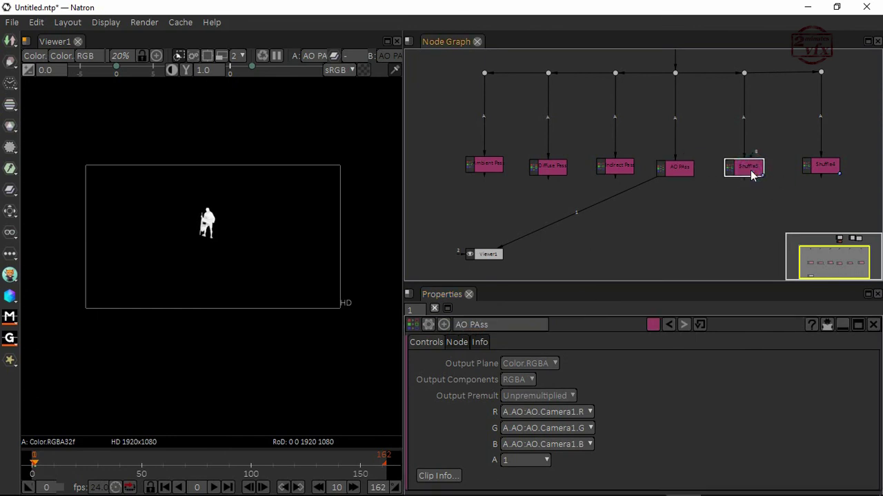
{"action": "key", "text": "1"}
{"action": "double_click", "coordinate": [750, 171]}
{"action": "left_click", "coordinate": [542, 411]}
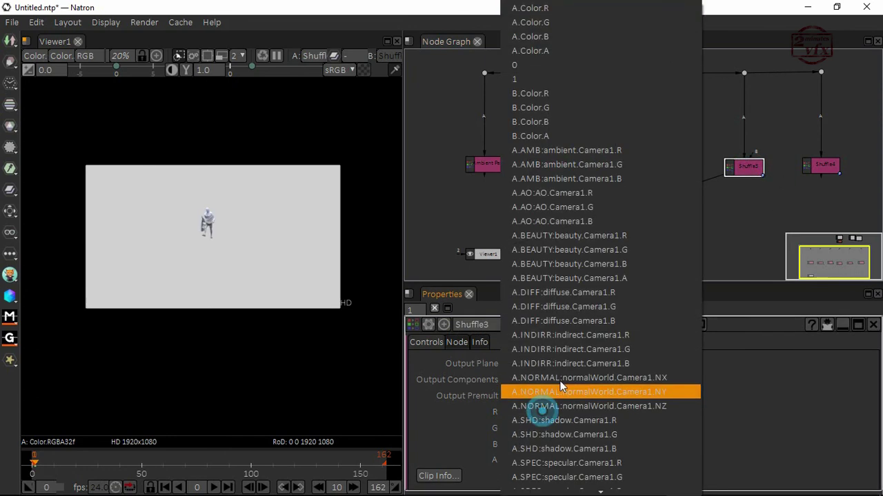
{"action": "left_click", "coordinate": [597, 420]}
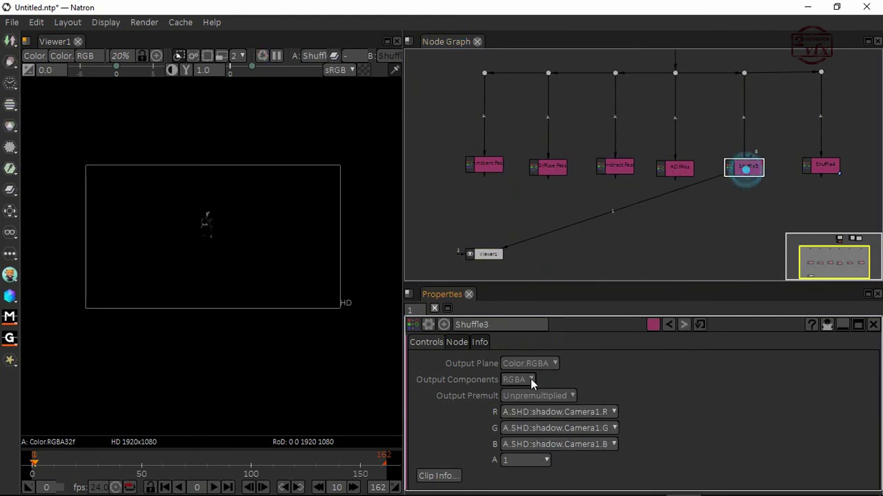
{"action": "left_click", "coordinate": [743, 168]}
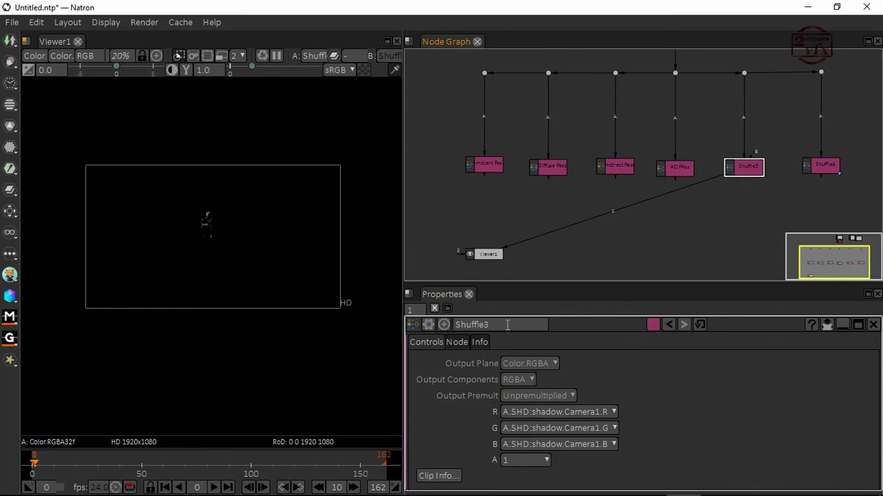
- Rename Shuffle3 as "Shadow Pass"
{"action": "double_click", "coordinate": [485, 325]}
{"action": "key", "text": "BackSpace"}
{"action": "type", "text": "Sha"}
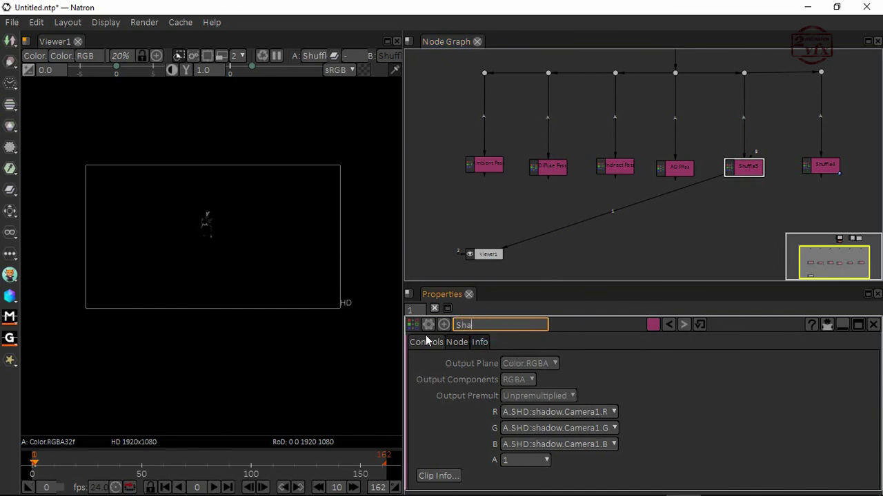
{"action": "type", "text": "dow Pass"}
- Show Shuffle4 in Viewer1 and rename the node as "Specular Pass"
{"action": "left_click", "coordinate": [820, 171]}
{"action": "key", "text": "1"}
{"action": "double_click", "coordinate": [820, 173]}
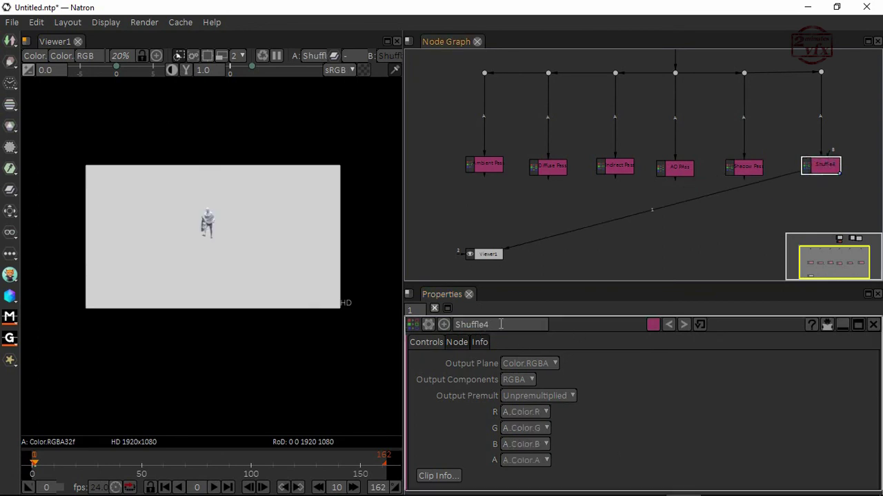
{"action": "left_click_drag", "start_coordinate": [501, 325], "coordinate": [431, 332]}
{"action": "type", "text": "Specu"}
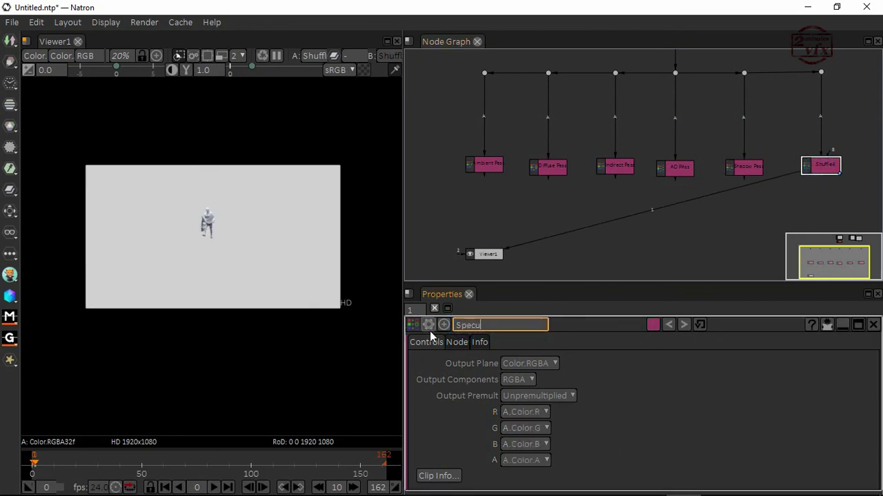
{"action": "type", "text": "lar Pass"}
{"action": "key", "text": "Return"}
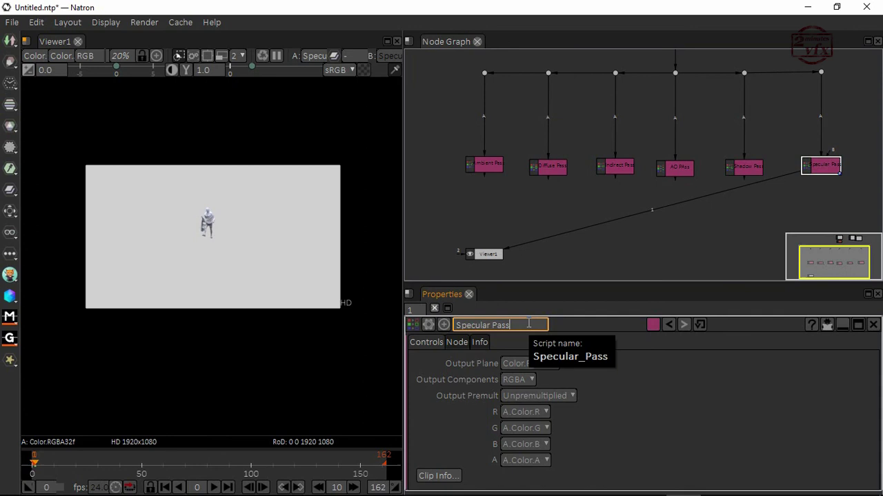
- Move the Viewer1 node directly below the Specular Pass node in the node graph
{"action": "left_click_drag", "start_coordinate": [490, 254], "coordinate": [788, 229]}
{"action": "middle_click_drag", "start_coordinate": [681, 228], "coordinate": [633, 239]}
{"action": "scroll", "coordinate": [618, 236], "scroll_direction": "down", "scroll_amount": 2}
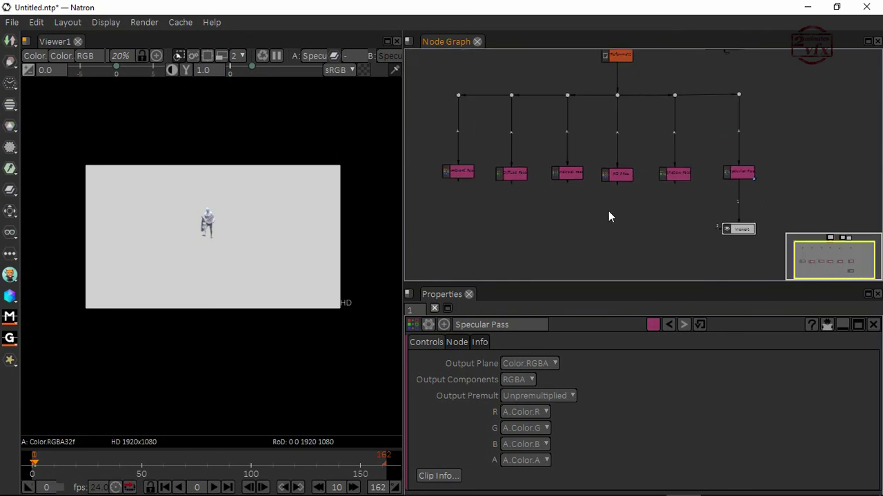
{"action": "scroll", "coordinate": [597, 223], "scroll_direction": "up", "scroll_amount": 1}
{"action": "scroll", "coordinate": [606, 218], "scroll_direction": "down", "scroll_amount": 1}
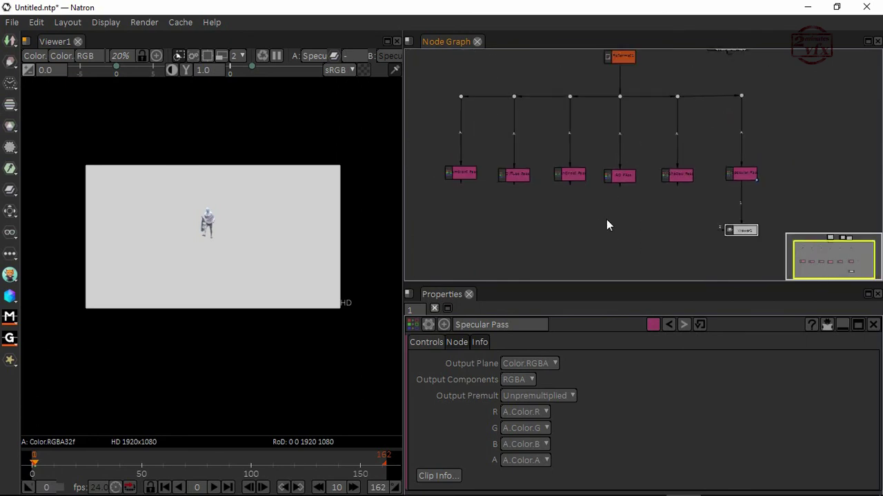
- Set the R source of the Specular Pass node to A.SPEC:specular.Camera1.R
{"action": "left_click", "coordinate": [746, 178]}
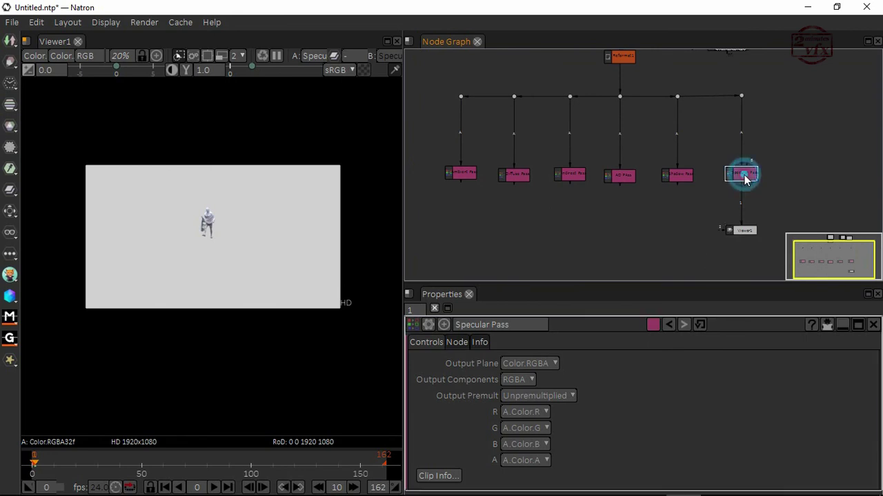
{"action": "left_click", "coordinate": [545, 412]}
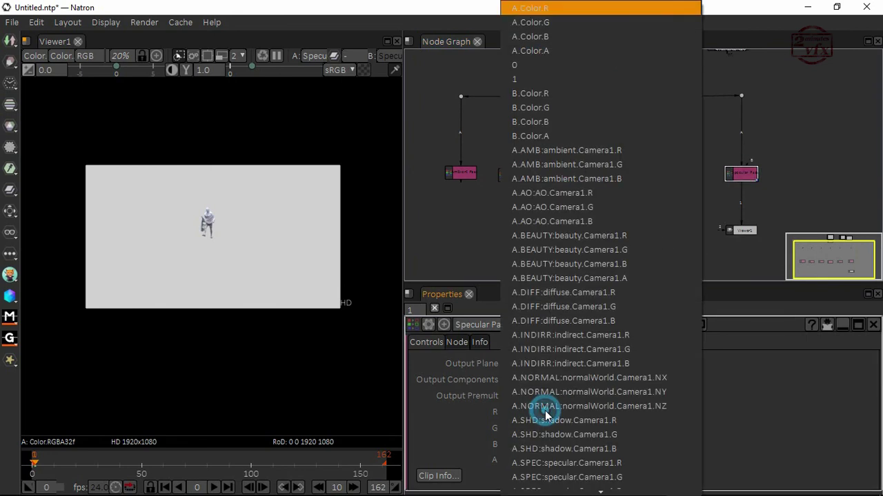
{"action": "left_click", "coordinate": [633, 463]}
- Check the ambient, diffuse, indirect, AO, shadow and specular pass nodes one after another in Viewer1
{"action": "left_click", "coordinate": [467, 176]}
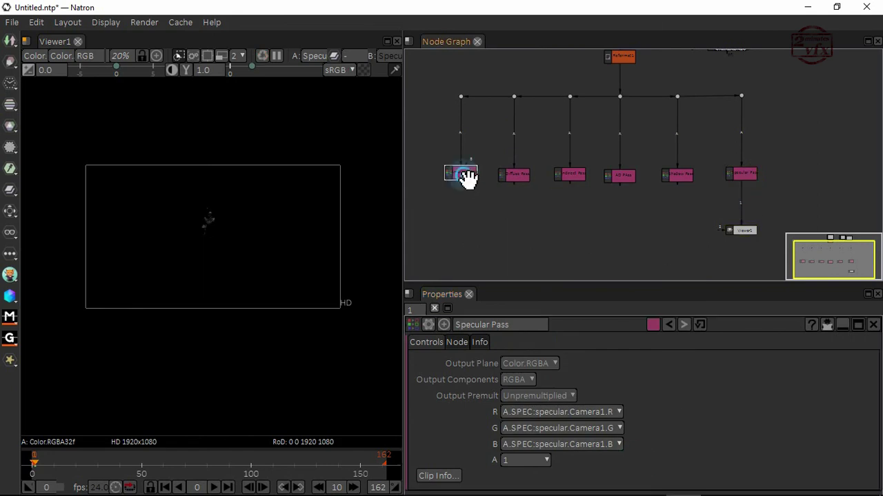
{"action": "key", "text": "1"}
{"action": "left_click", "coordinate": [514, 176]}
{"action": "key", "text": "1"}
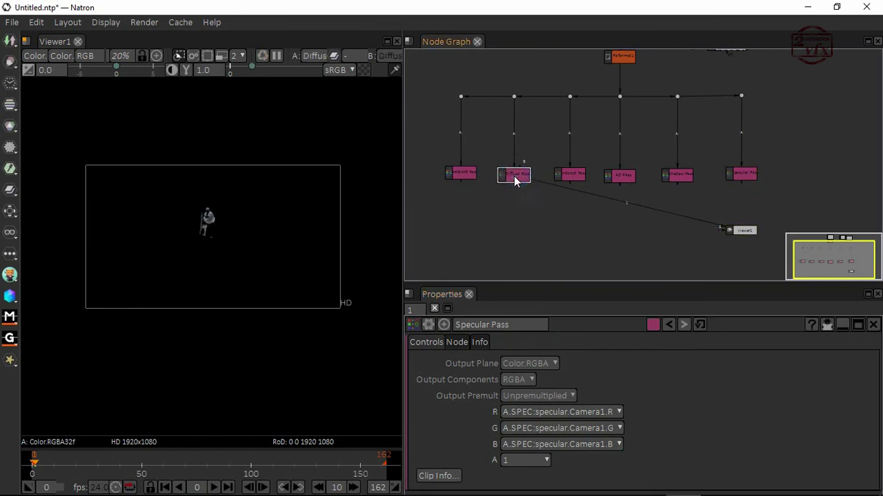
{"action": "left_click", "coordinate": [571, 174]}
{"action": "key", "text": "1"}
{"action": "left_click", "coordinate": [624, 177]}
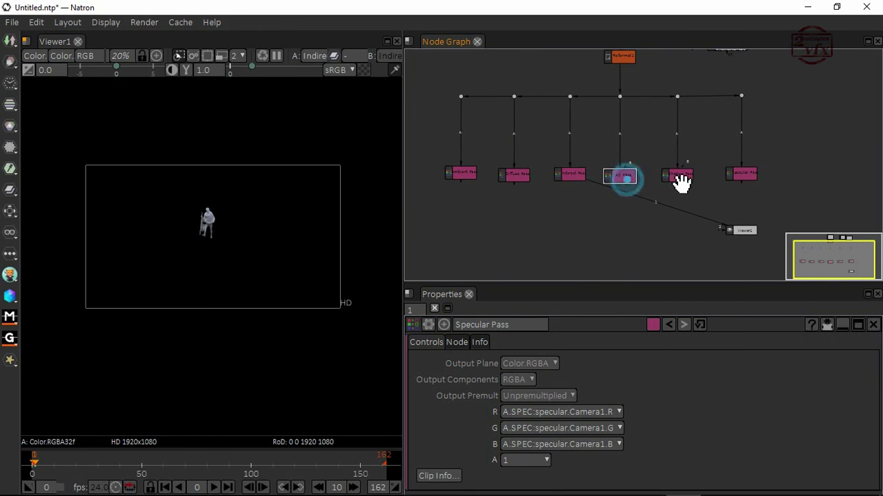
{"action": "key", "text": "1"}
{"action": "left_click", "coordinate": [680, 176]}
{"action": "key", "text": "1"}
{"action": "left_click", "coordinate": [744, 174]}
{"action": "key", "text": "1"}
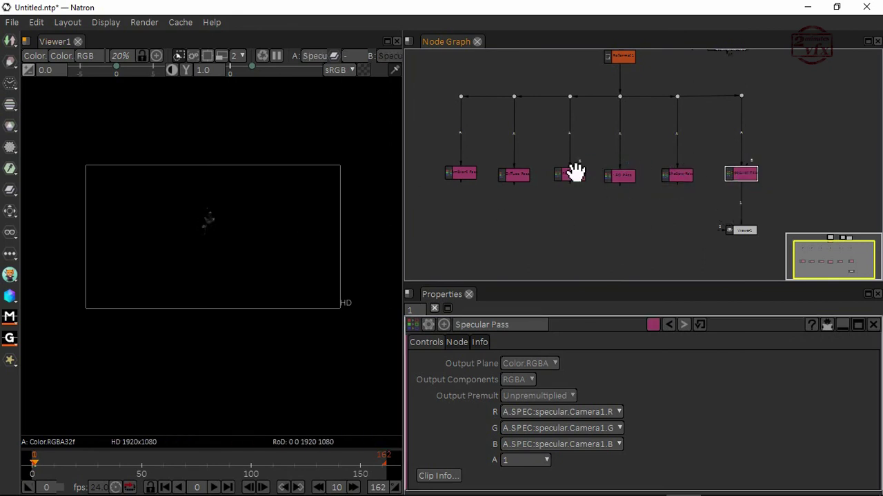
{"action": "mouse_move", "coordinate": [627, 146]}
{"action": "middle_mouse_down"}
{"action": "mouse_move", "coordinate": [629, 167]}
{"action": "mouse_move", "coordinate": [634, 160]}
{"action": "middle_mouse_up"}
{"action": "scroll", "coordinate": [650, 111], "scroll_direction": "down", "scroll_amount": 1}
{"action": "scroll", "coordinate": [609, 159], "scroll_direction": "up", "scroll_amount": 1}
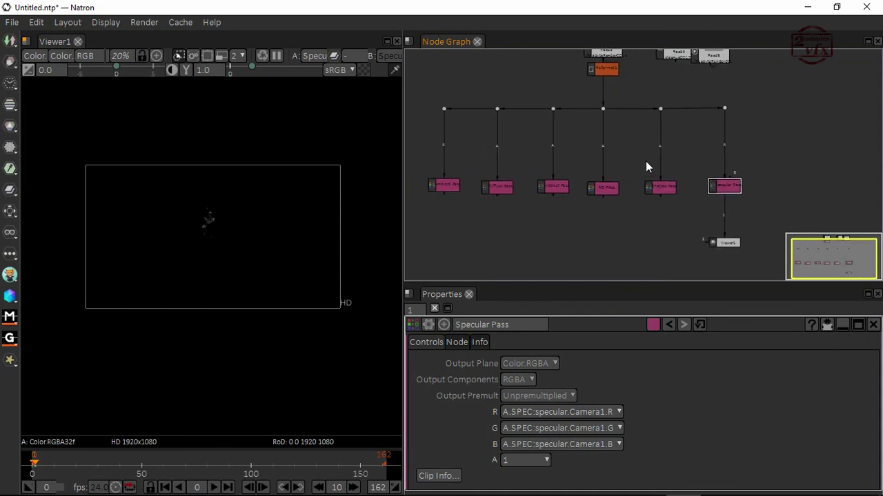